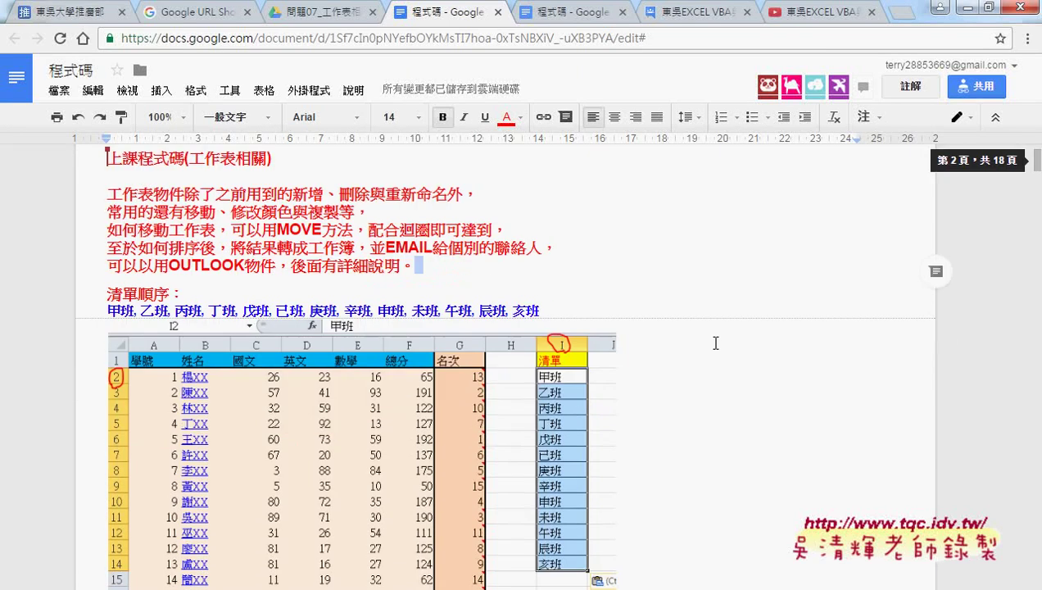
- Scroll the 程式碼 notes and highlight the line that moves 甲班 to the front
scroll(704, 352, down, 2)
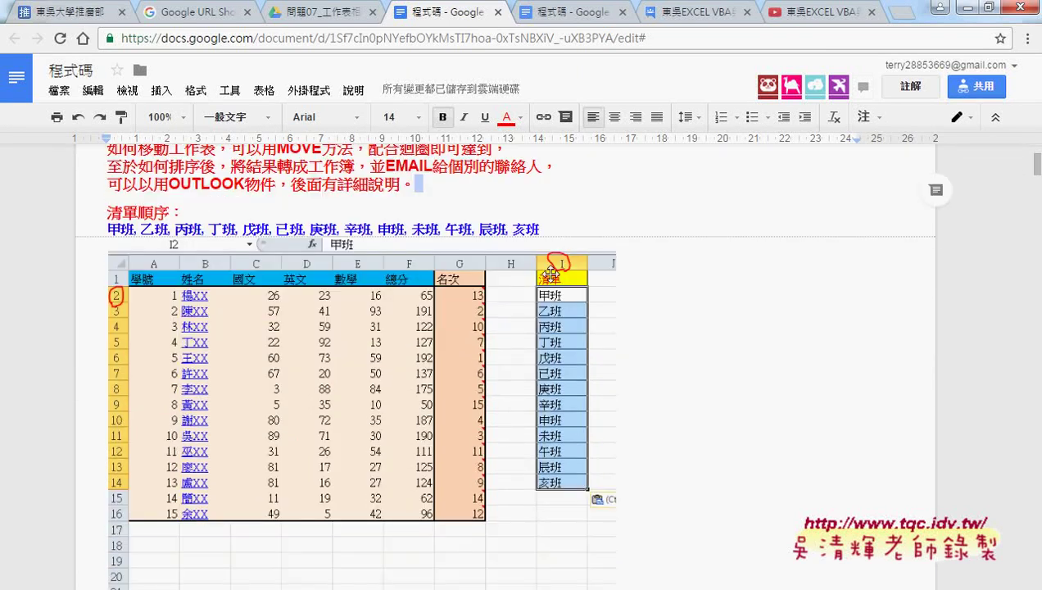
scroll(695, 360, down, 1)
scroll(696, 361, down, 1)
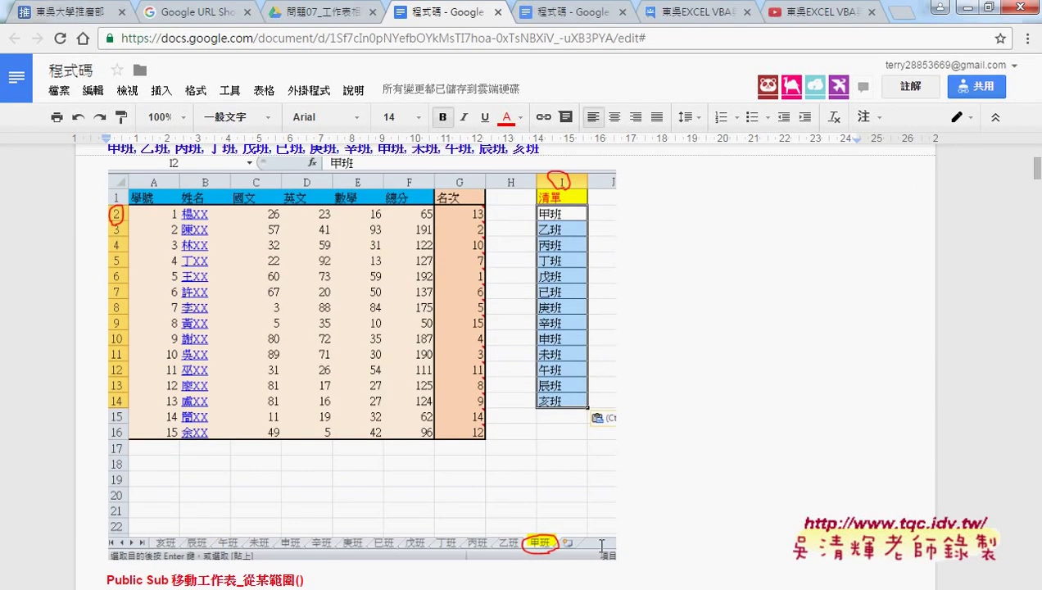
scroll(753, 513, down, 3)
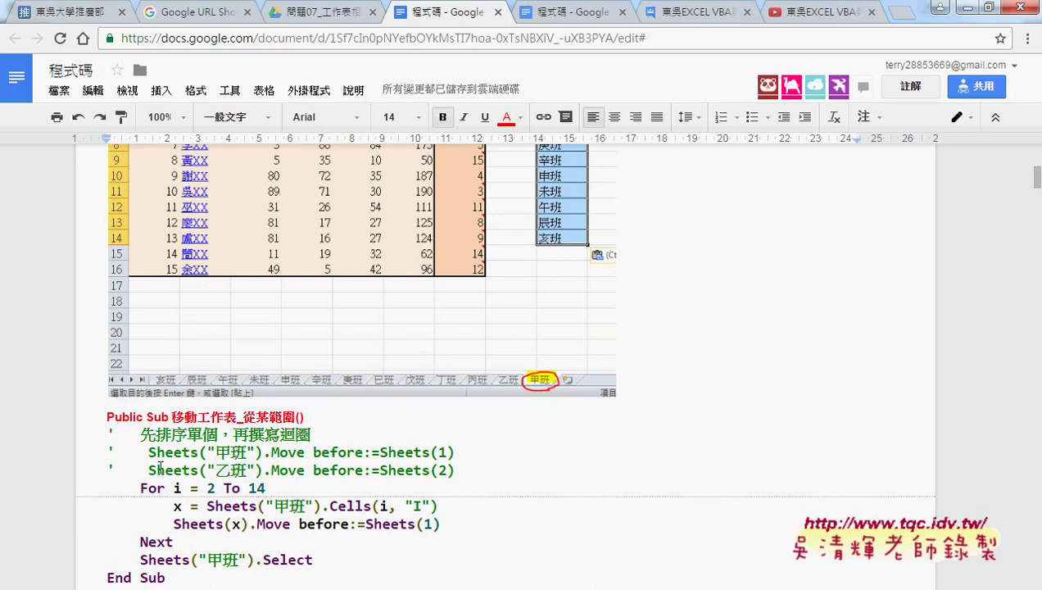
drag(149, 452, 464, 452)
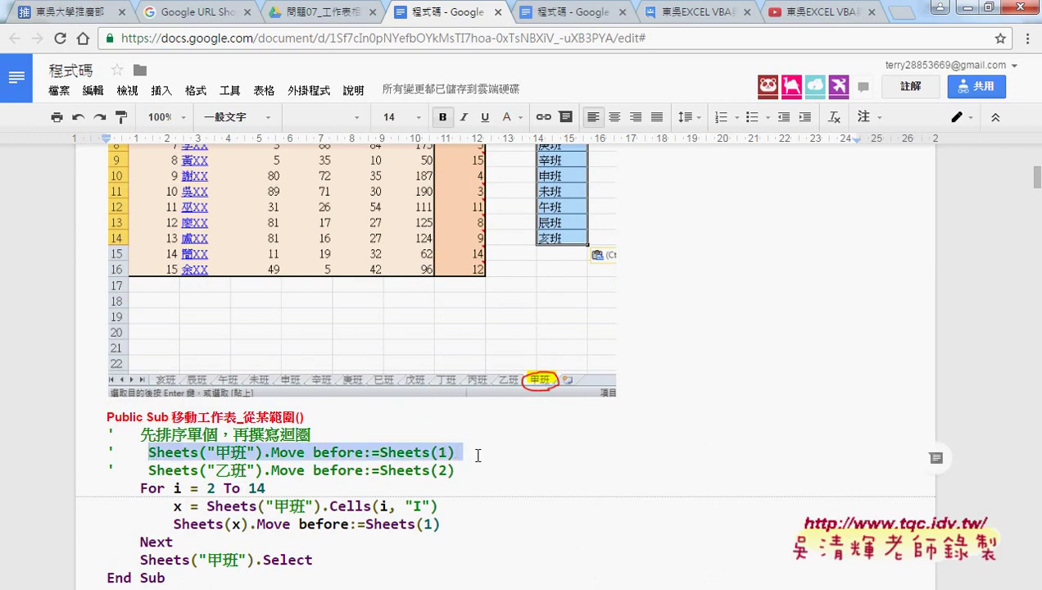
- Highlight and clear further Sheets("甲班") code lines, then switch to the 問題07 workbook in Excel
scroll(475, 393, down, 3)
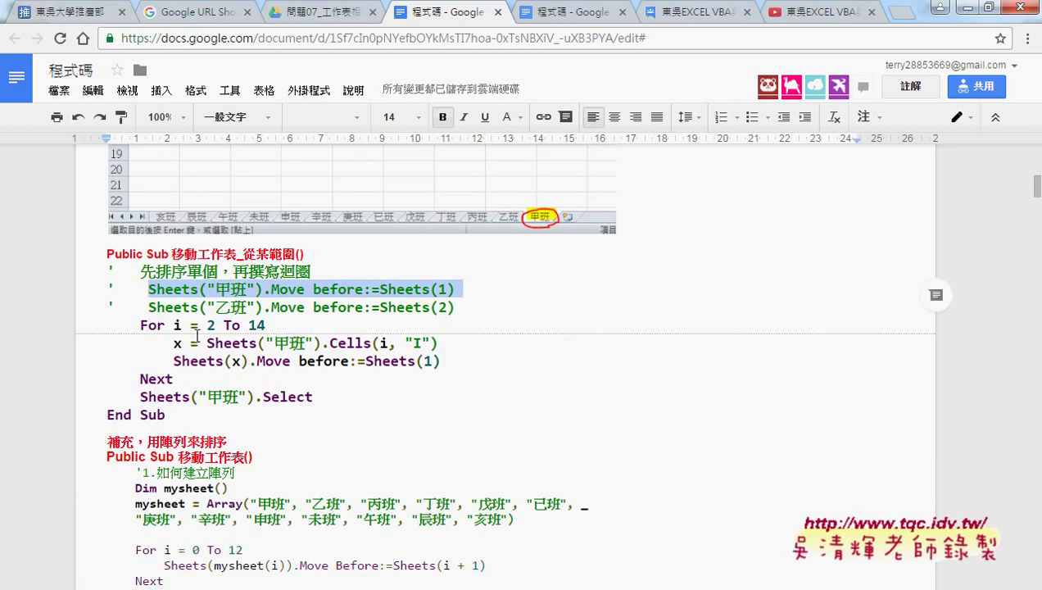
scroll(196, 336, down, 2)
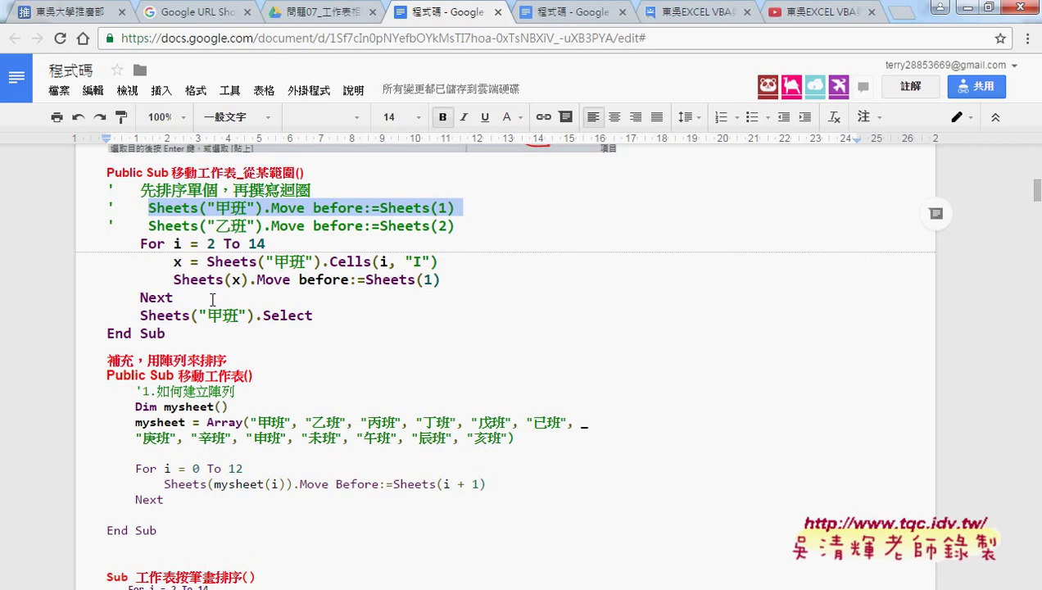
click(207, 262)
drag(207, 262, 329, 262)
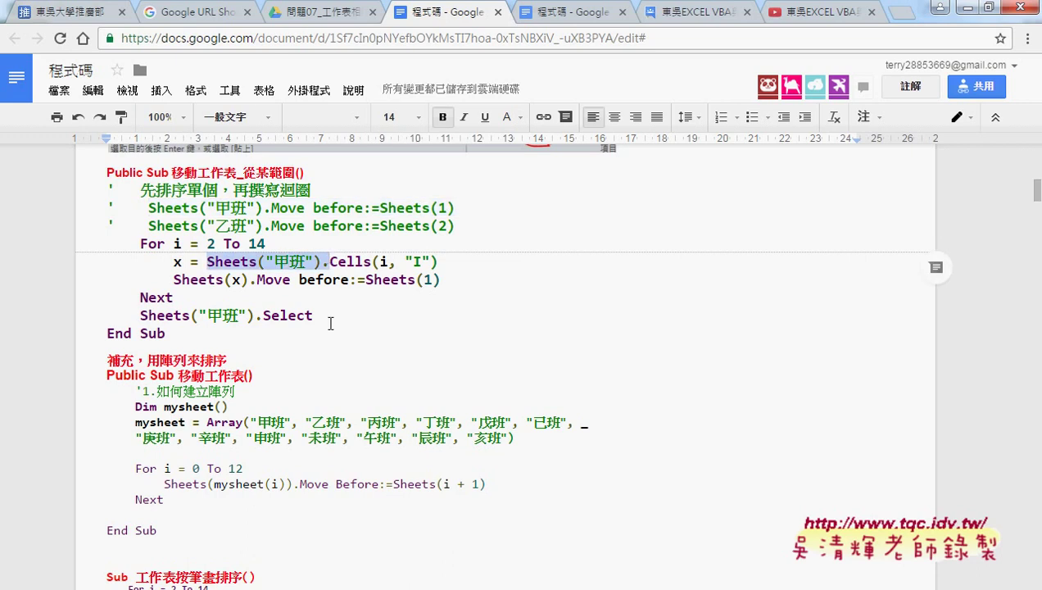
scroll(187, 313, down, 2)
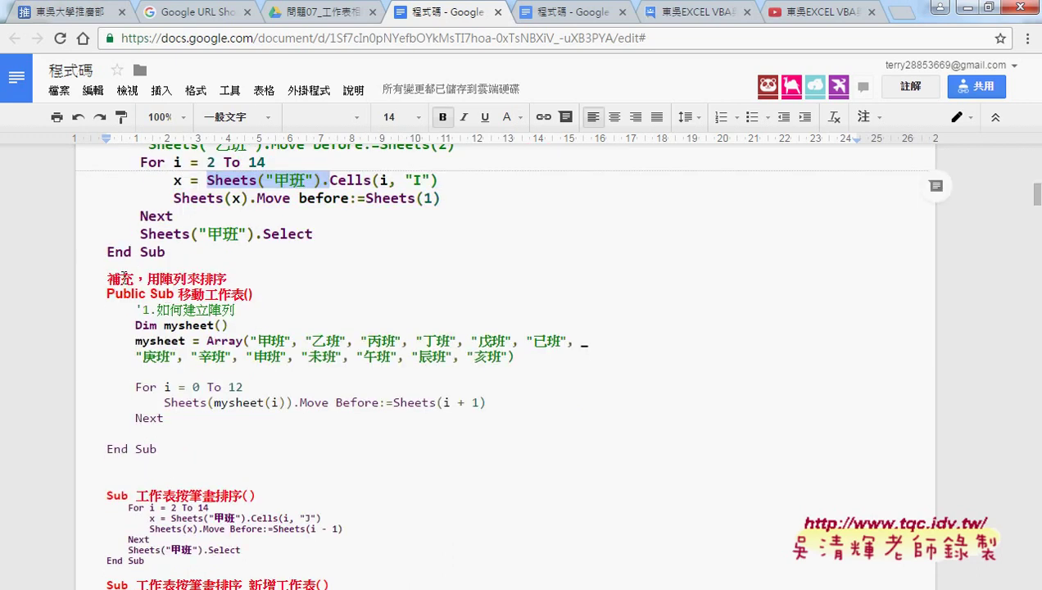
click(149, 279)
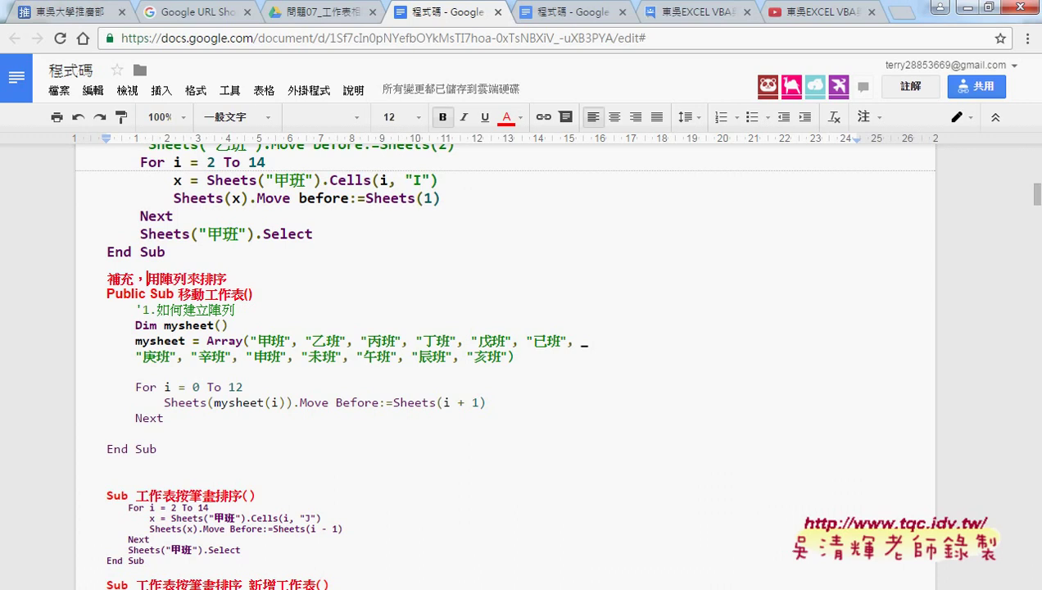
click(180, 476)
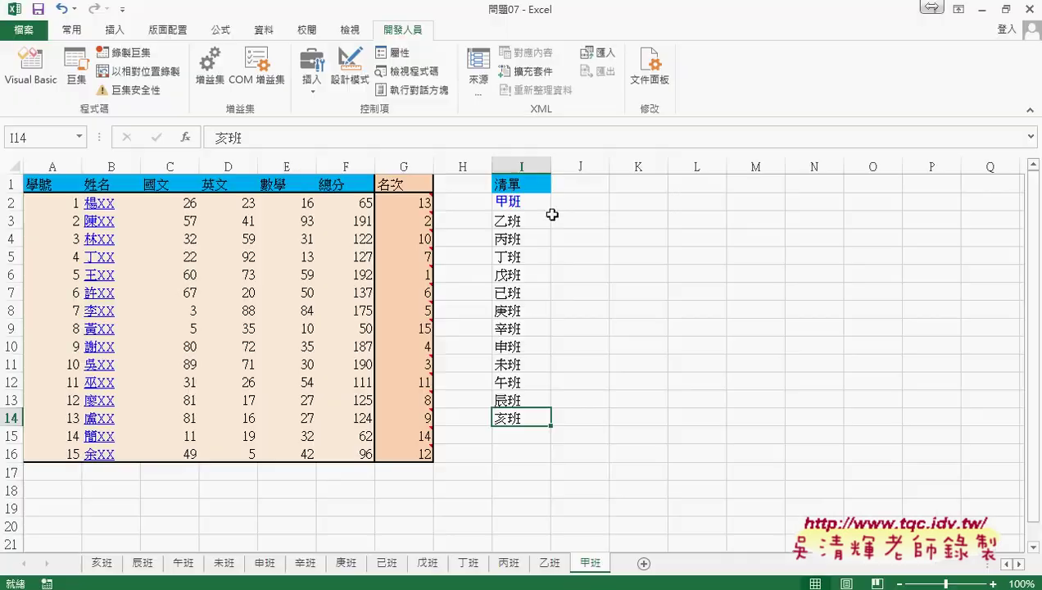
click(508, 178)
drag(521, 204, 508, 420)
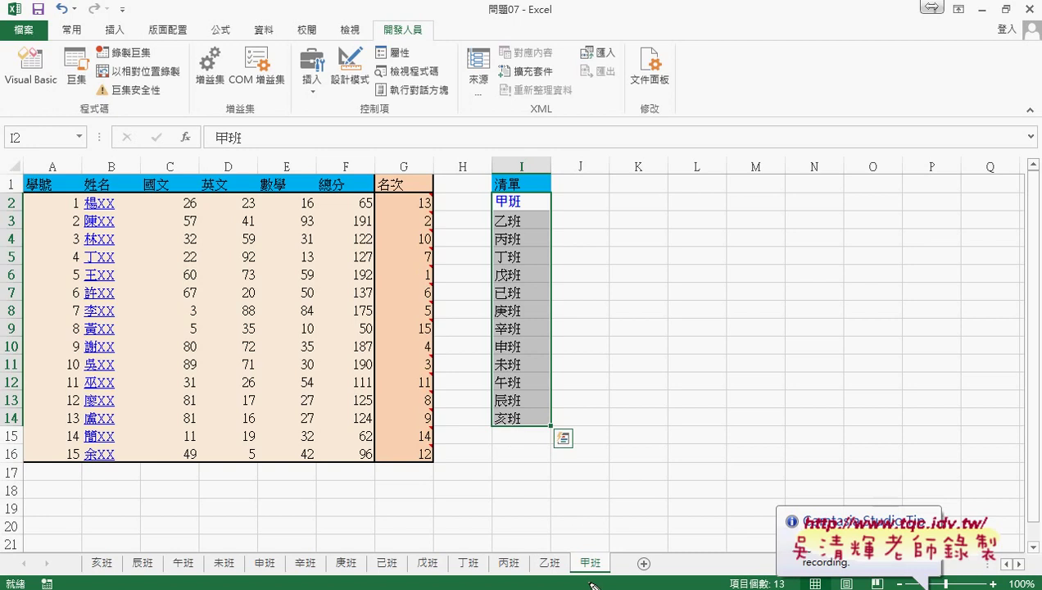
drag(591, 580, 600, 551)
mouse_move(501, 440)
mouse_down()
mouse_move(482, 372)
mouse_move(542, 236)
mouse_move(502, 438)
mouse_up()
mouse_move(647, 146)
mouse_down()
mouse_move(551, 200)
mouse_move(574, 198)
mouse_up()
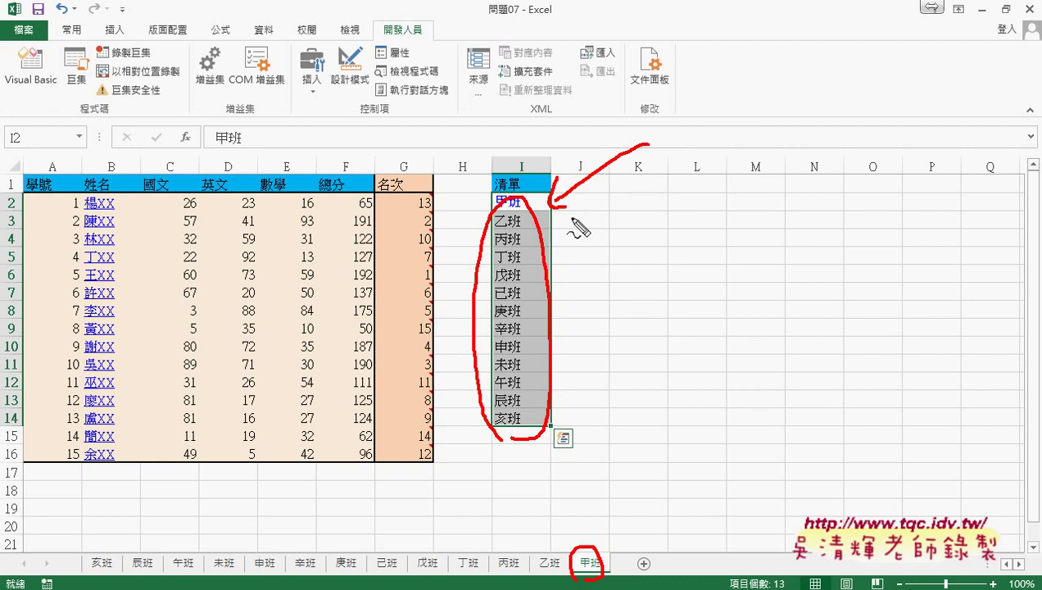
key(Escape)
- Open the Visual Basic editor and shift its window to the left
click(30, 69)
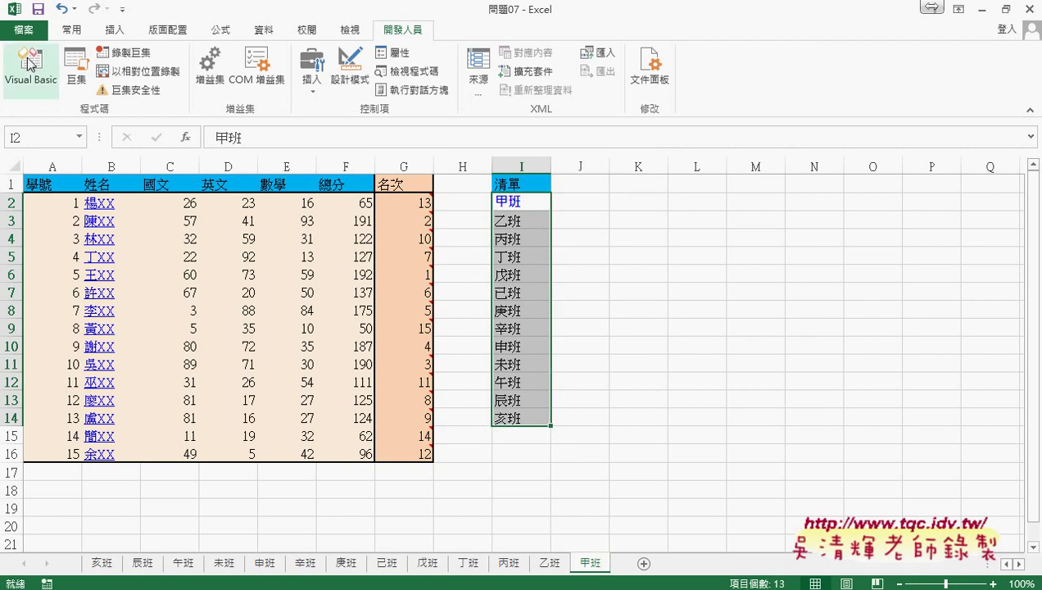
drag(702, 49, 342, 53)
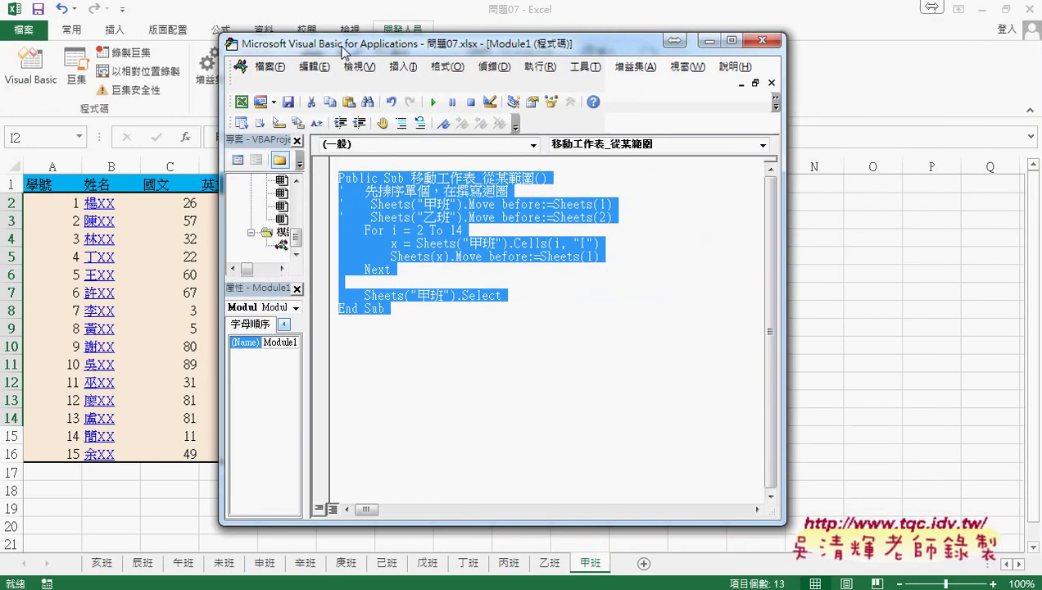
click(433, 344)
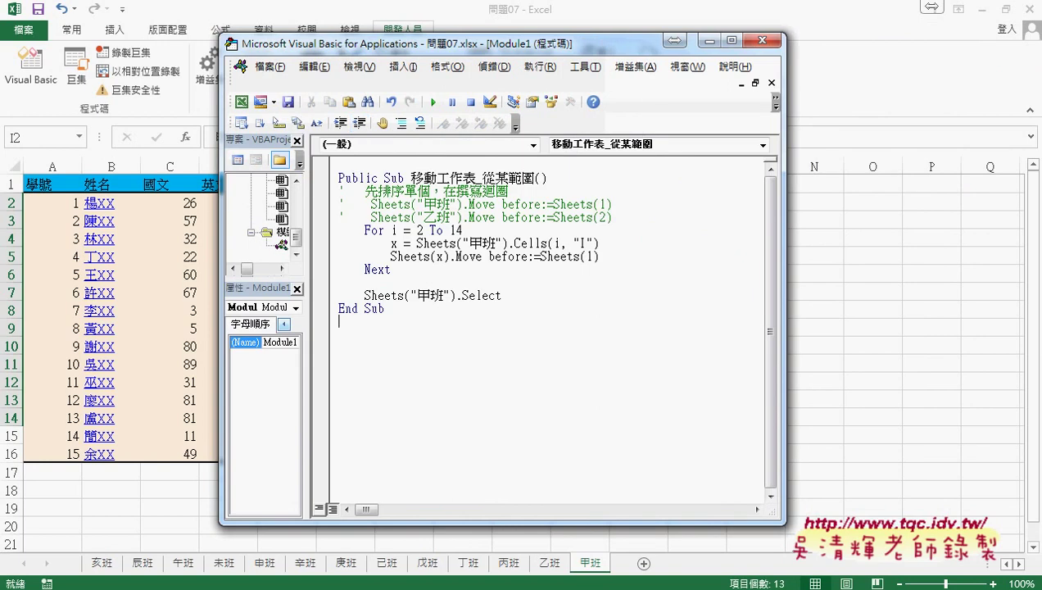
- Select the array-based 移動工作表 macro in the notes and place the cursor below End Sub
click(174, 518)
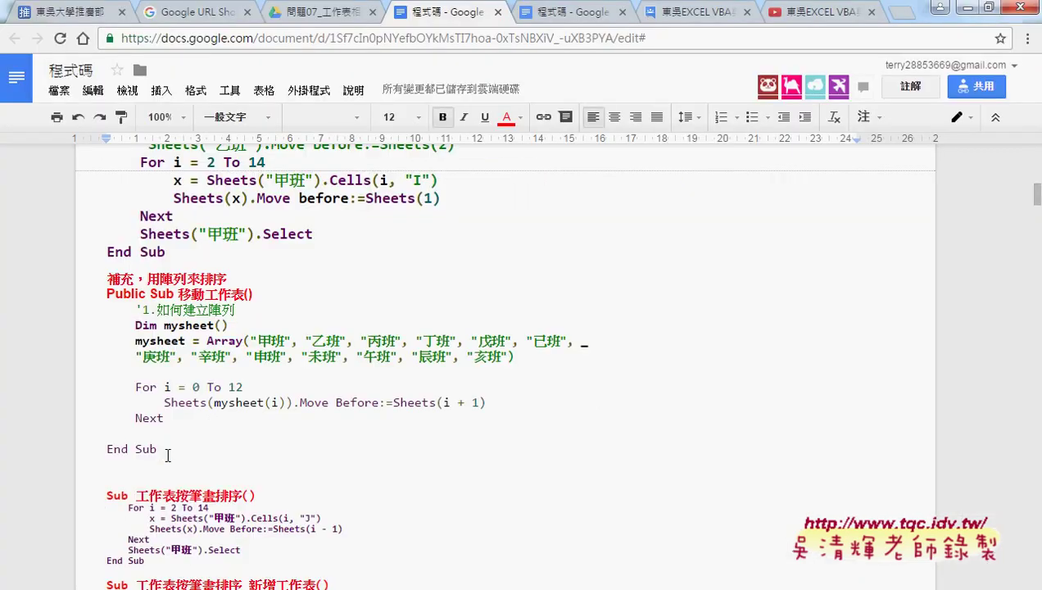
drag(157, 449, 79, 299)
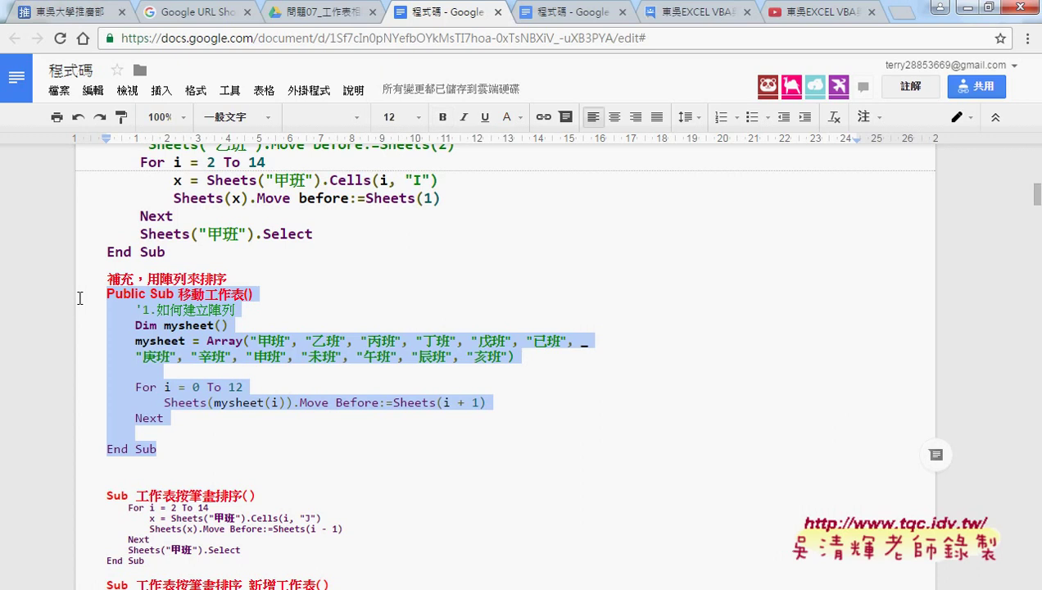
click(964, 11)
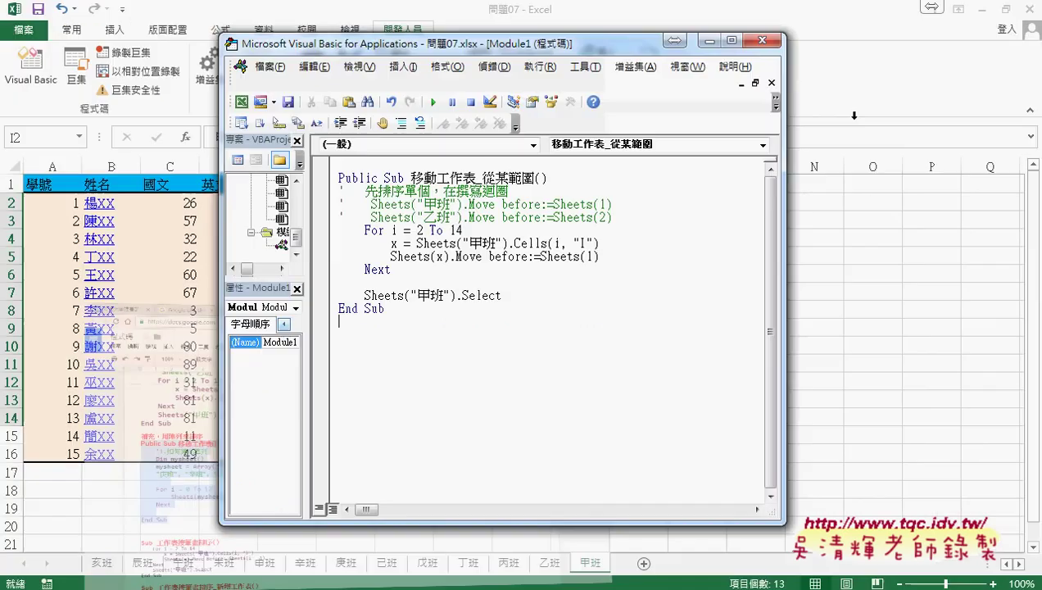
click(451, 340)
- Paste the 移動工作表 macro into Module1 and highlight 陣列 and the Array function
key(ctrl+v)
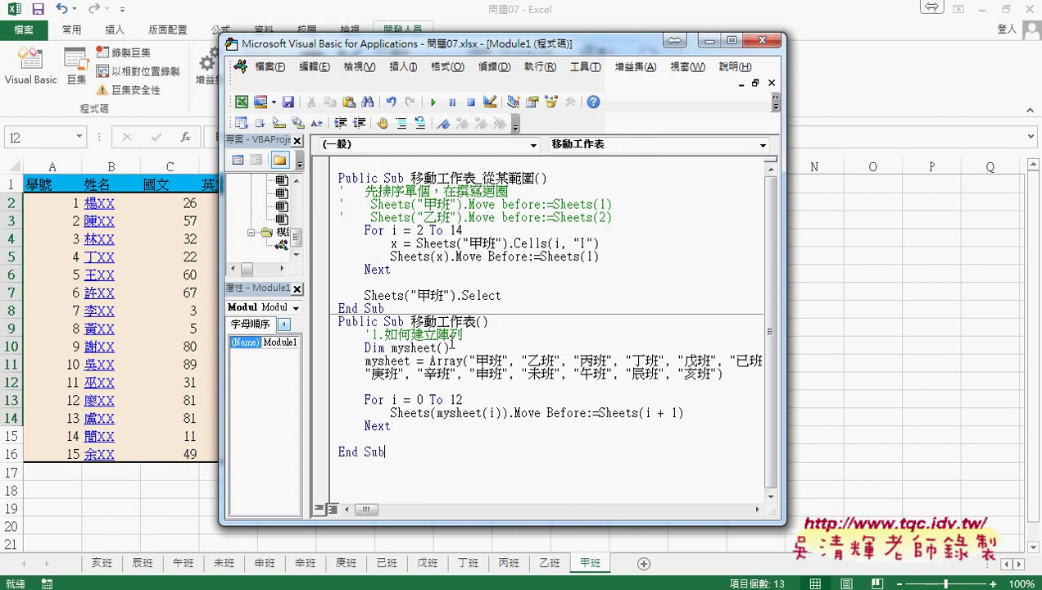
drag(464, 336, 437, 336)
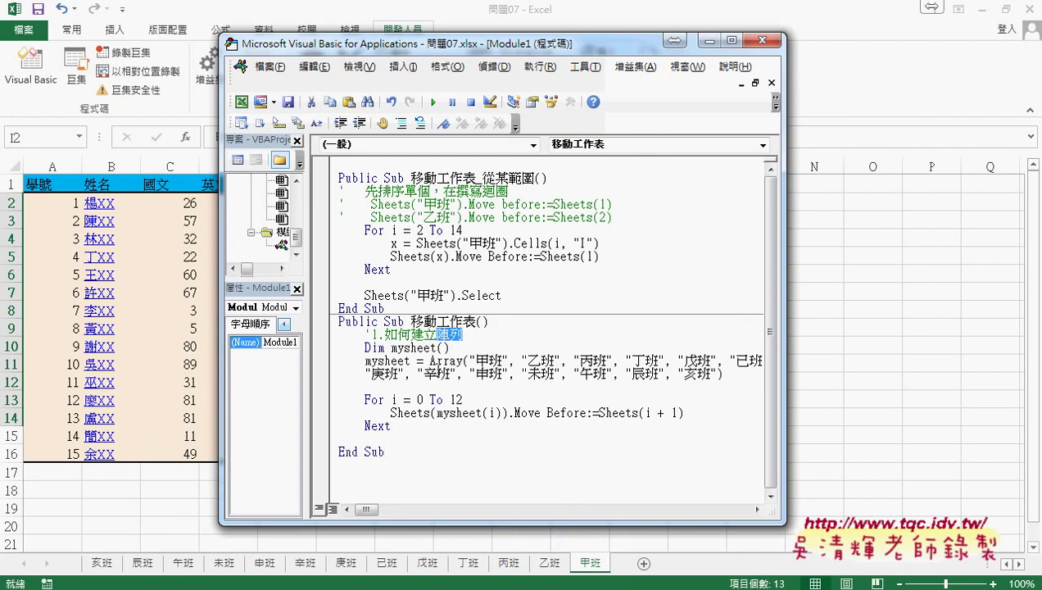
drag(430, 360, 462, 360)
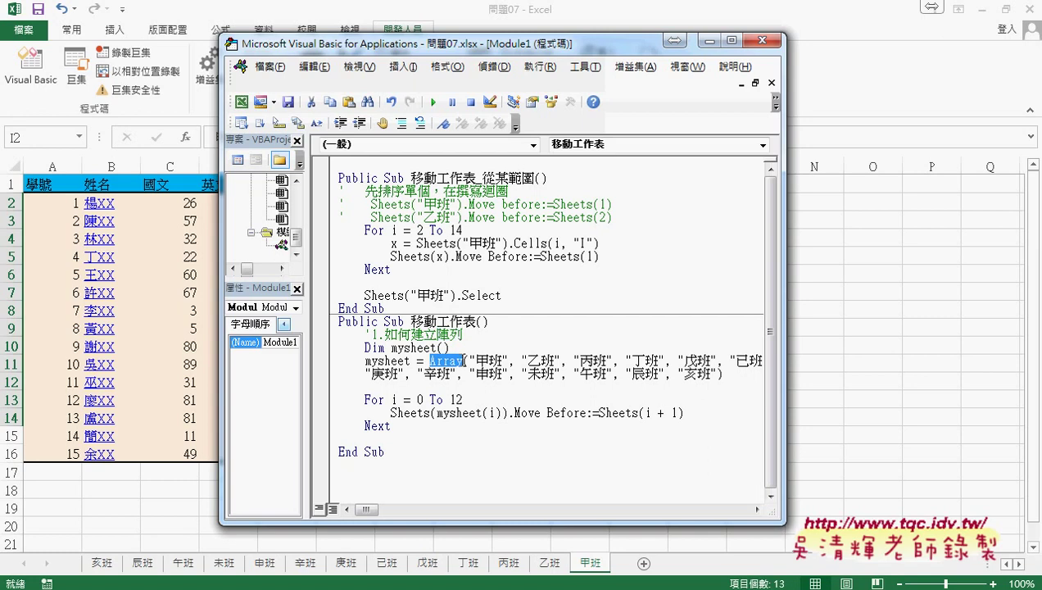
- Widen the editor so the Array line fits, then highlight Dim and mysheet
drag(784, 336, 939, 328)
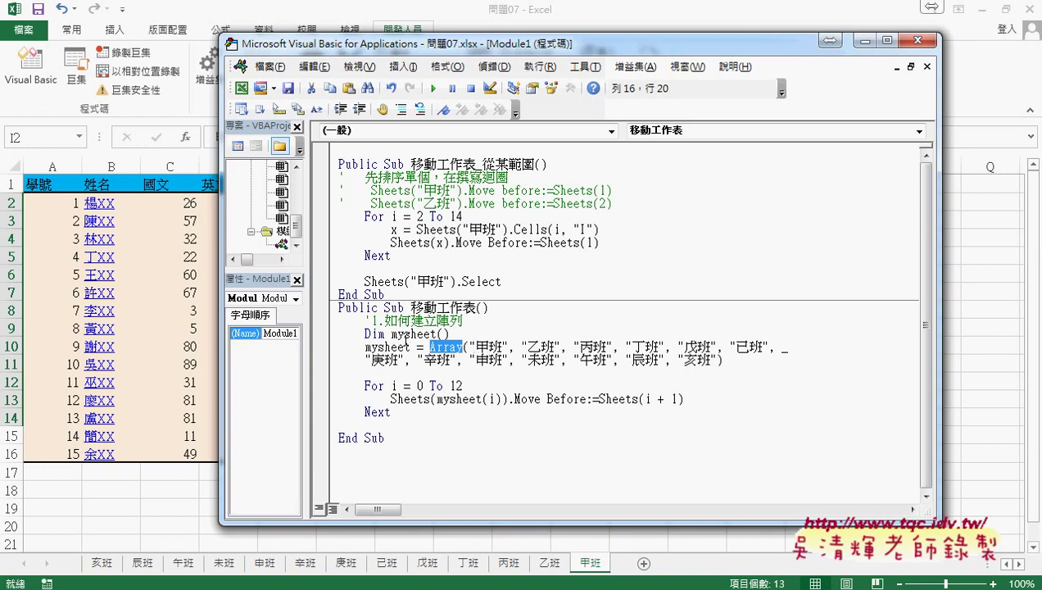
click(369, 333)
double_click(369, 333)
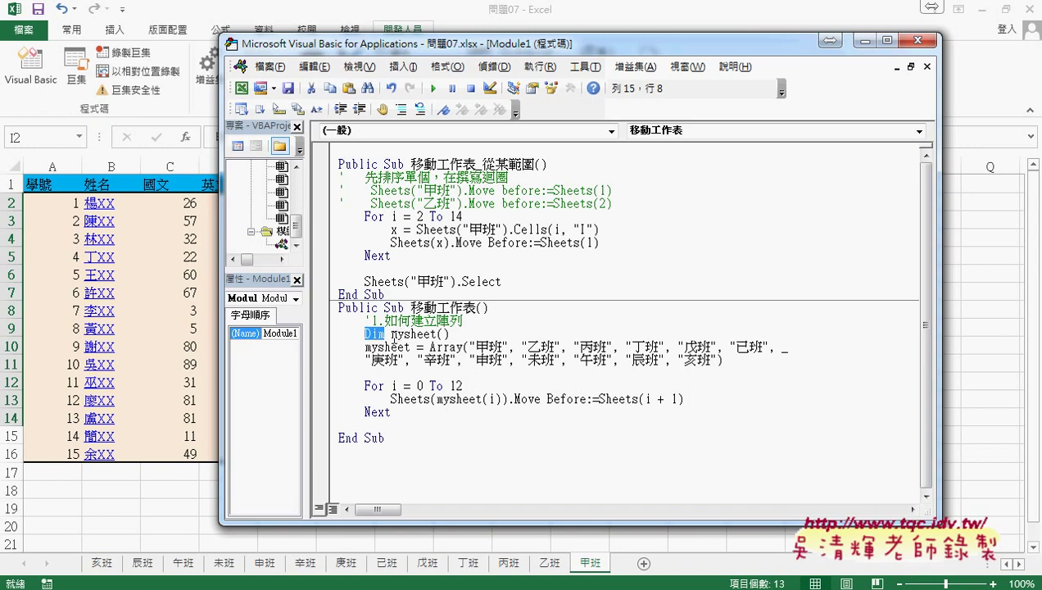
mouse_move(391, 334)
mouse_down()
mouse_move(430, 334)
mouse_move(392, 334)
mouse_up()
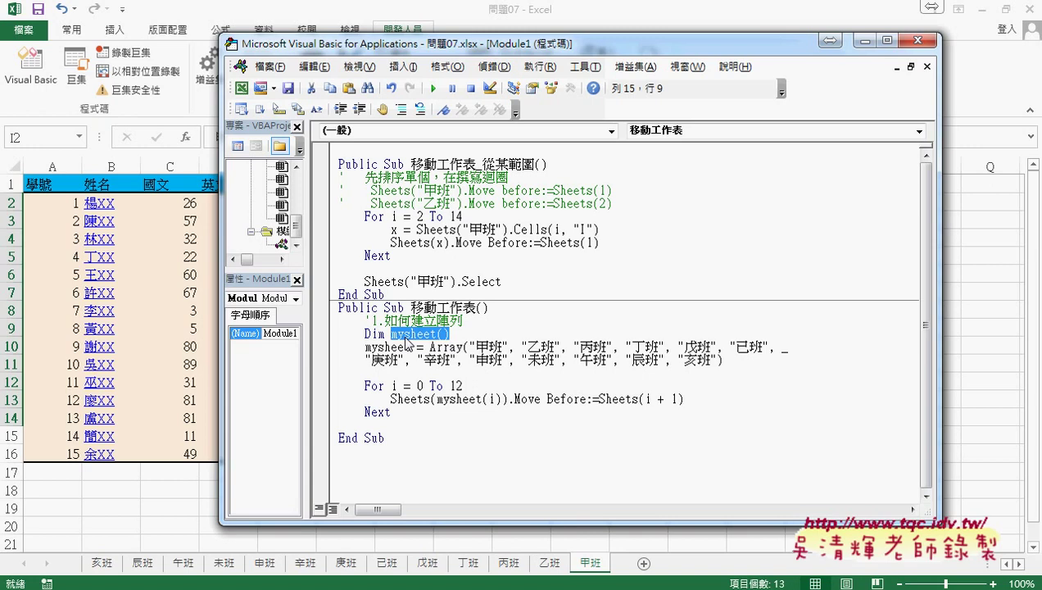
click(423, 337)
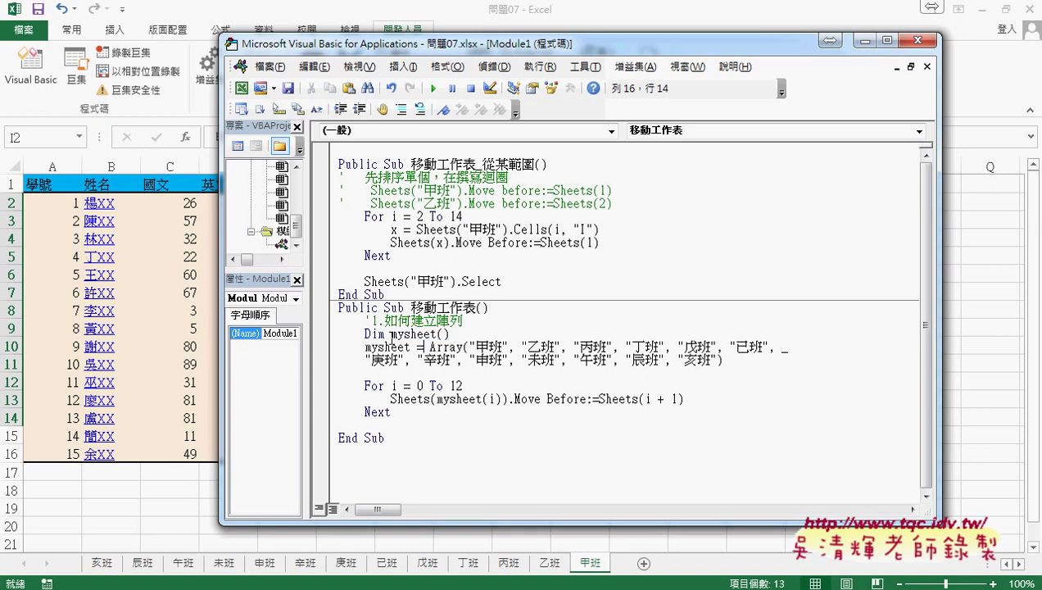
drag(390, 335, 459, 336)
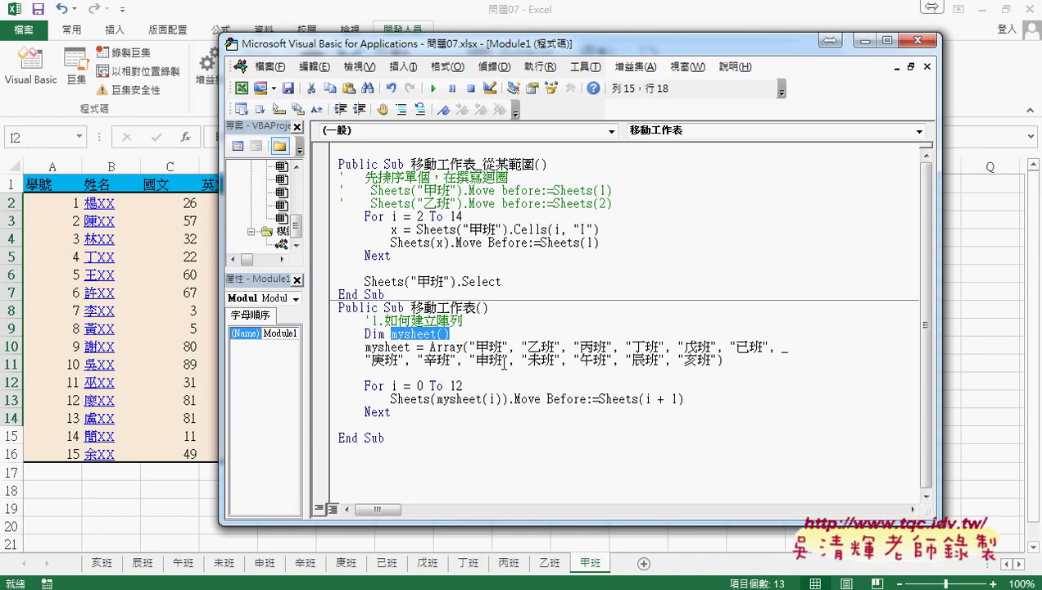
drag(424, 348, 462, 355)
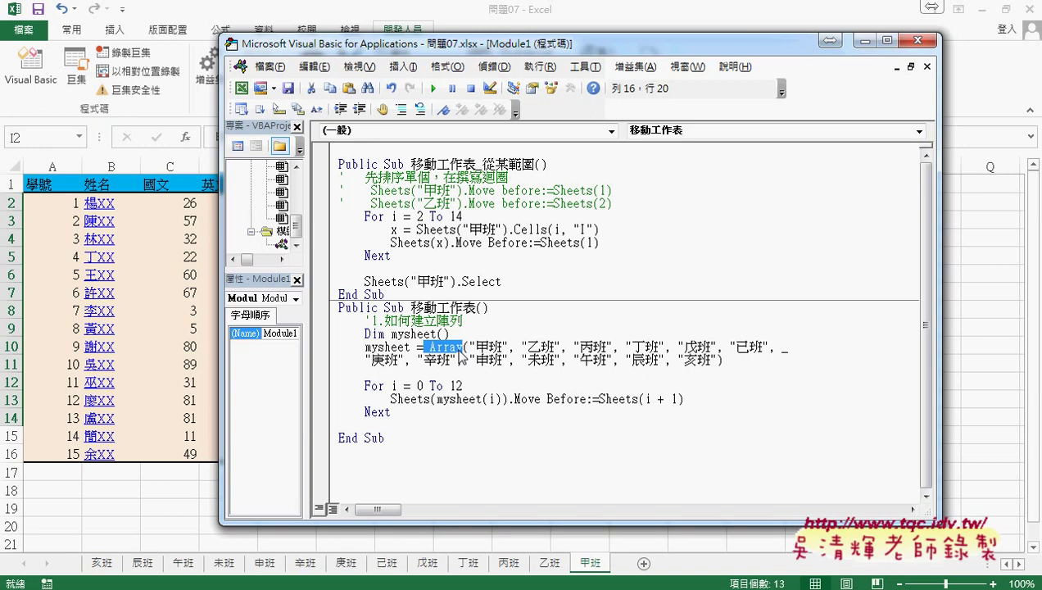
drag(468, 348, 717, 361)
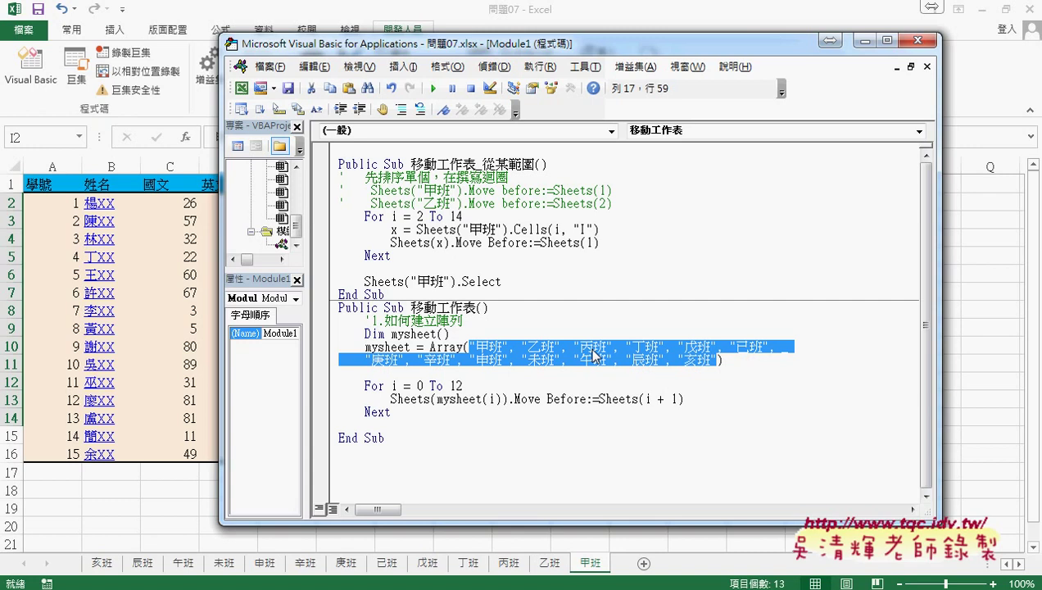
drag(594, 354, 600, 361)
drag(396, 337, 432, 337)
mouse_move(505, 326)
mouse_down()
mouse_move(505, 301)
mouse_move(526, 328)
mouse_move(666, 326)
mouse_up()
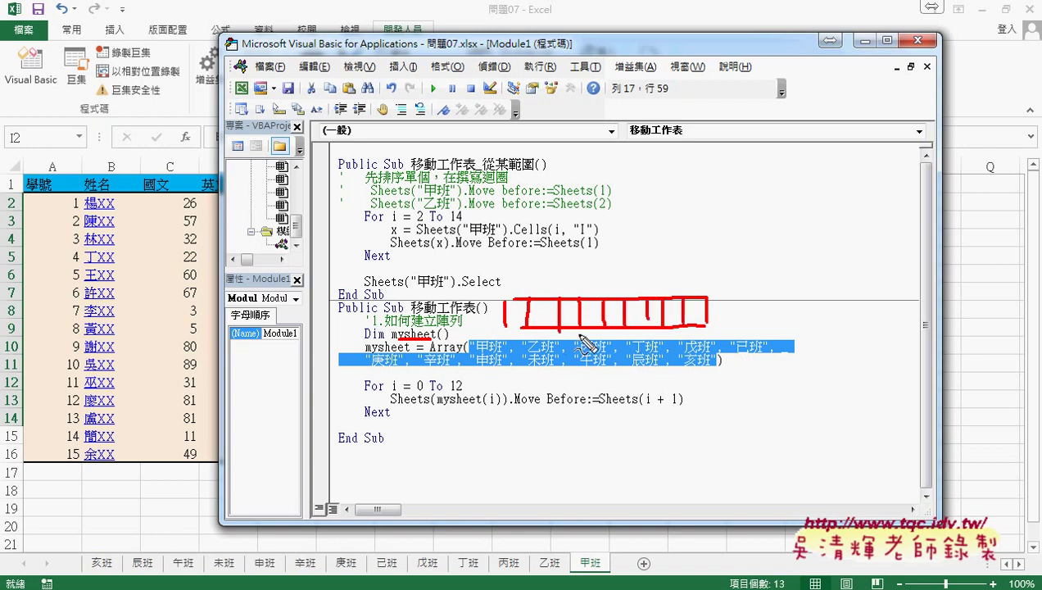
mouse_move(479, 346)
mouse_down()
mouse_move(508, 322)
mouse_move(545, 327)
mouse_up()
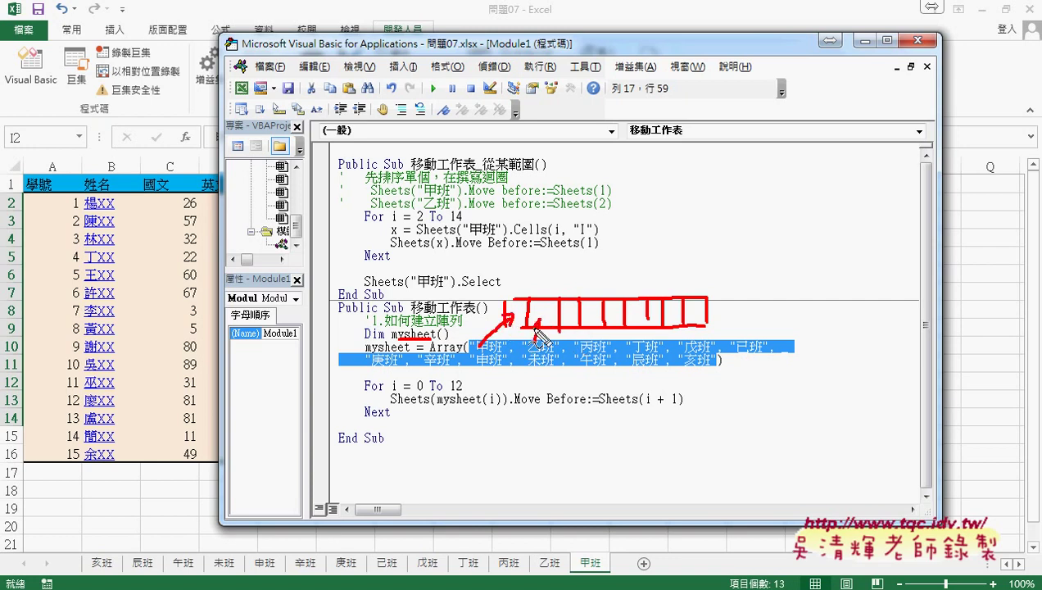
key(Escape)
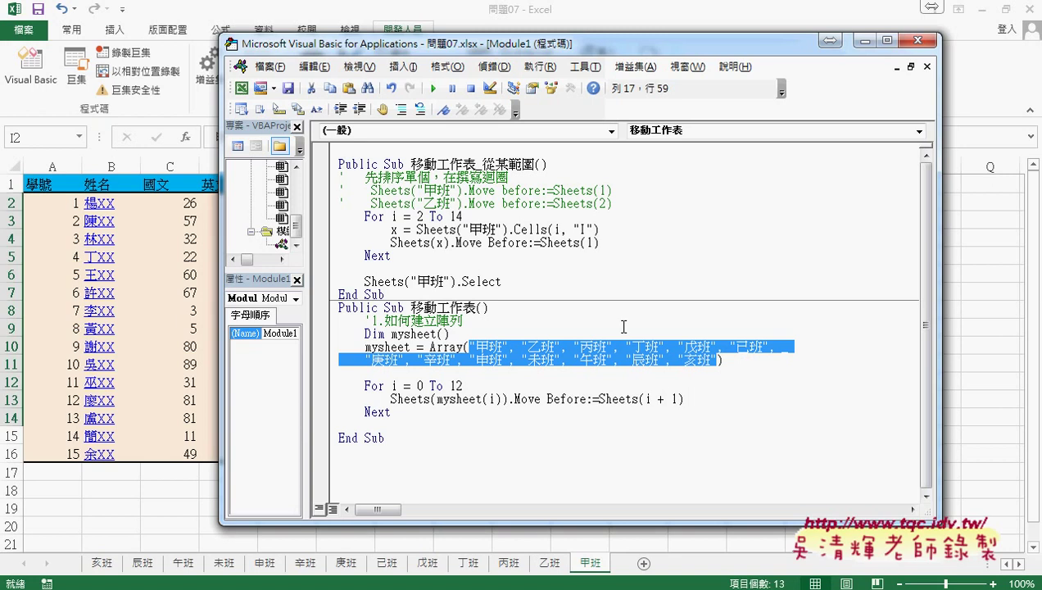
click(763, 379)
drag(740, 373, 446, 340)
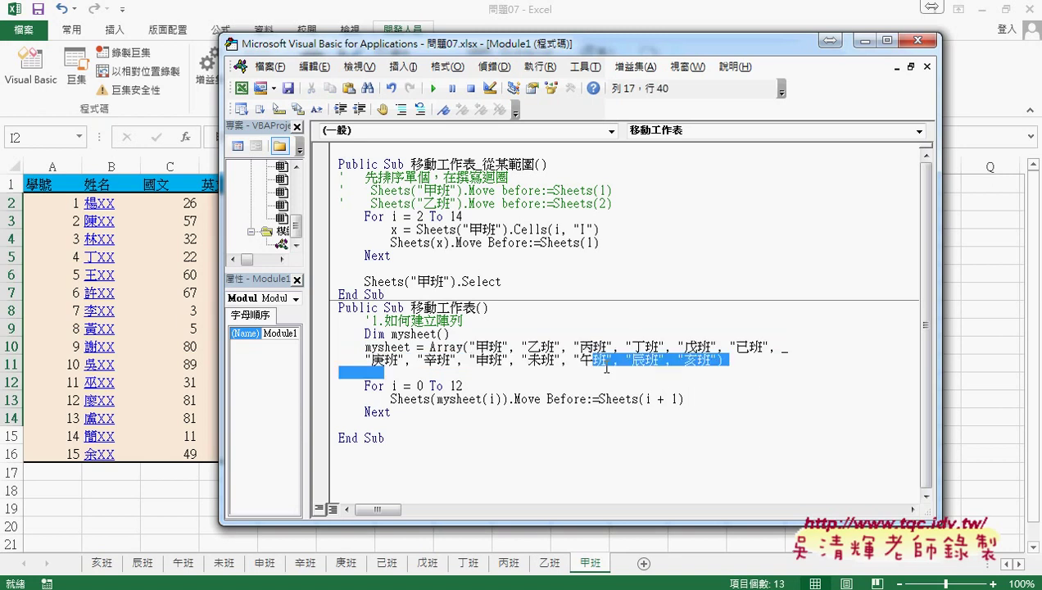
click(533, 332)
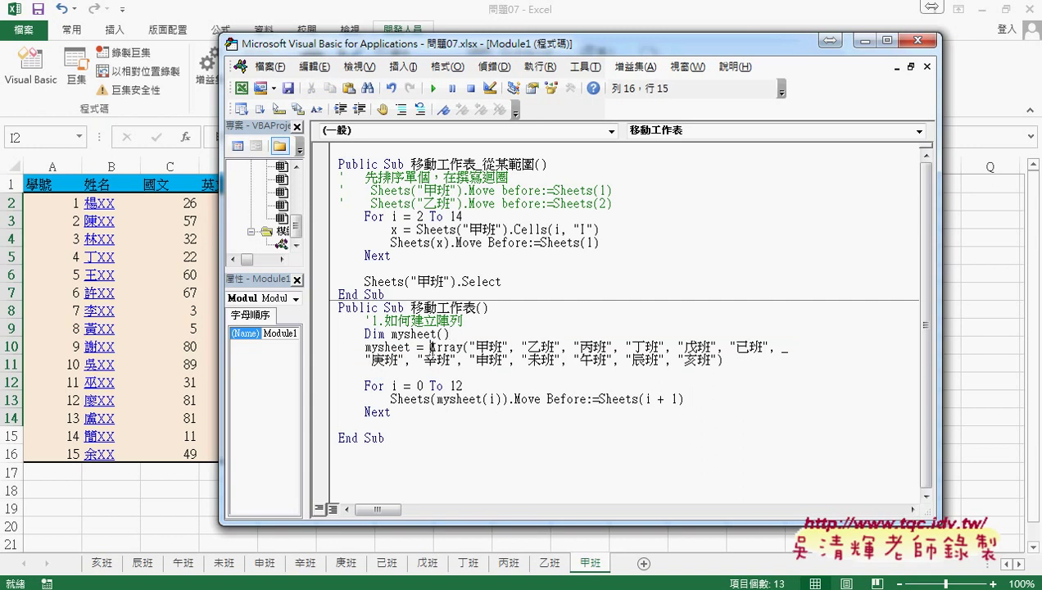
drag(430, 347, 462, 347)
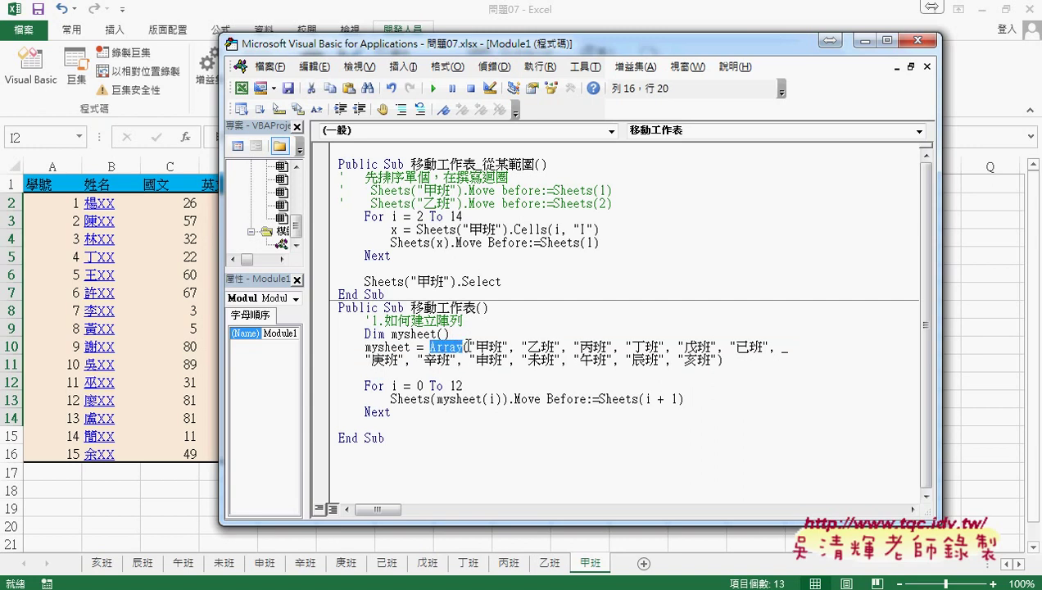
drag(470, 346, 561, 347)
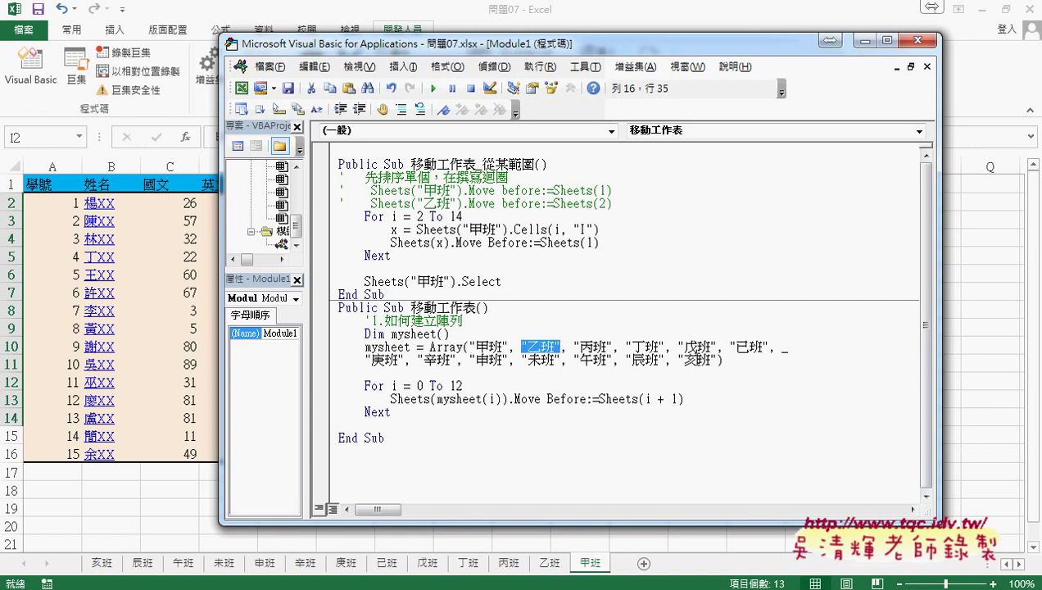
drag(775, 347, 789, 346)
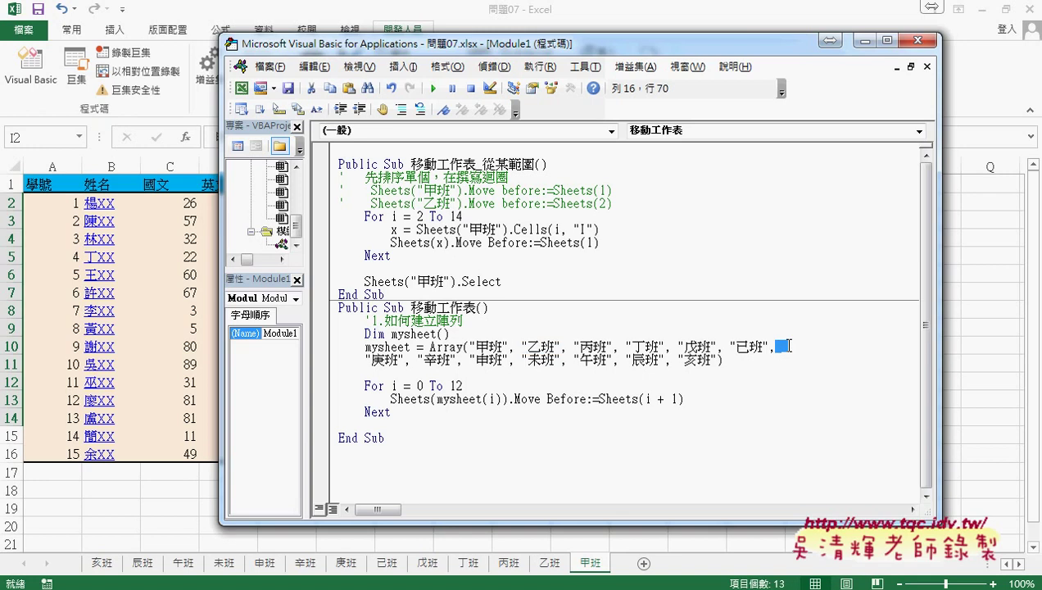
key(Delete)
key(Delete)
key(Delete)
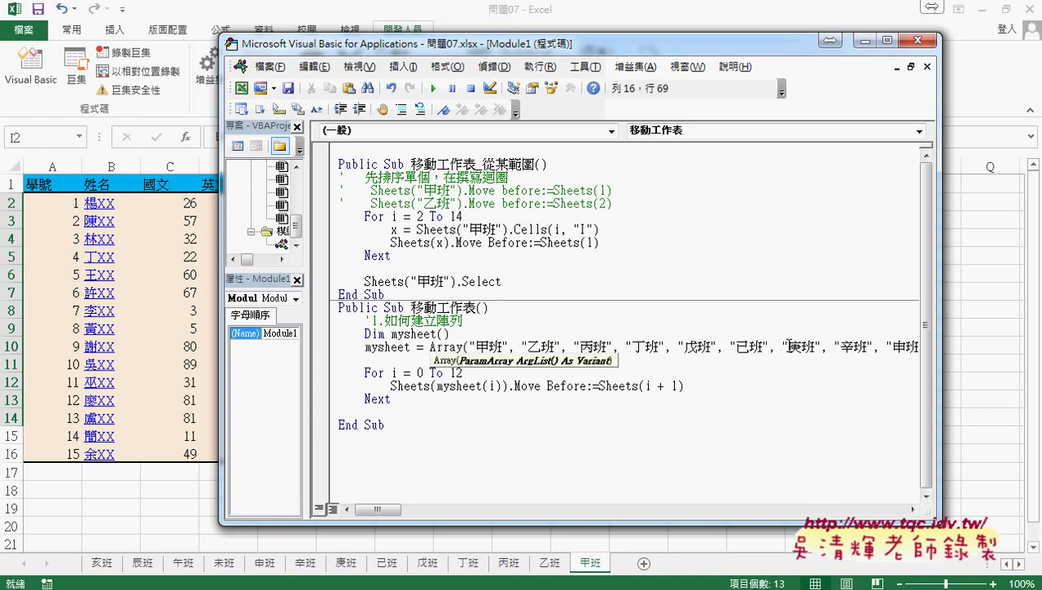
text(_)
key(Return)
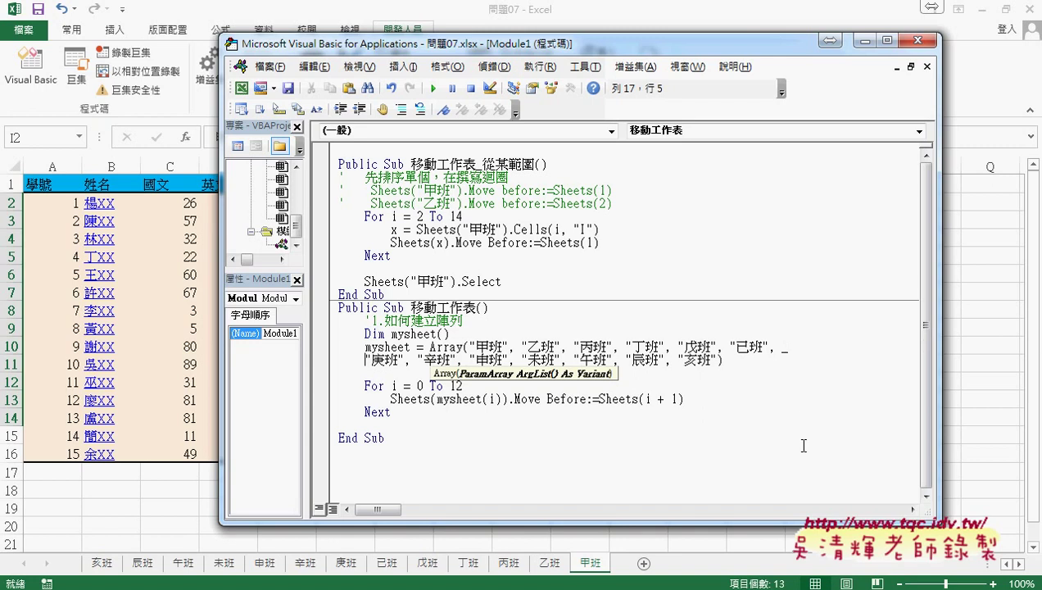
click(804, 445)
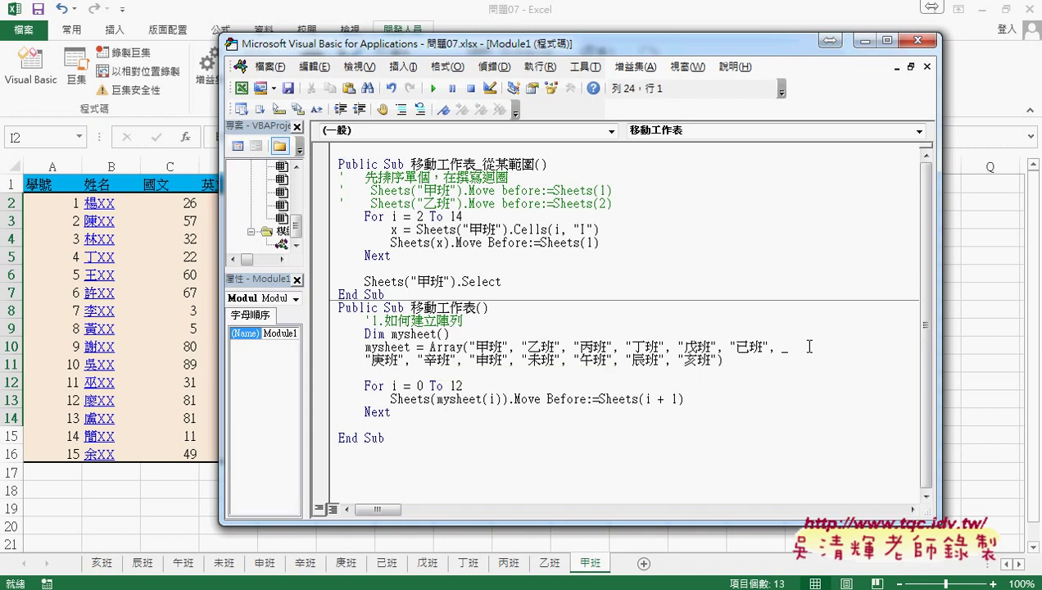
drag(774, 348, 784, 347)
click(778, 376)
click(489, 345)
click(392, 334)
drag(391, 334, 436, 334)
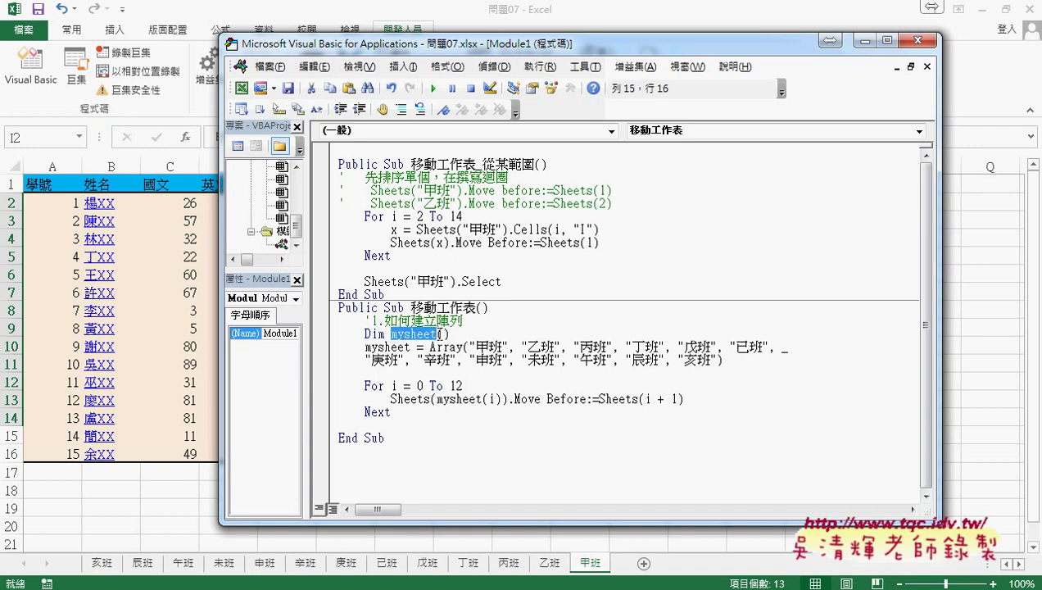
click(443, 334)
text(0)
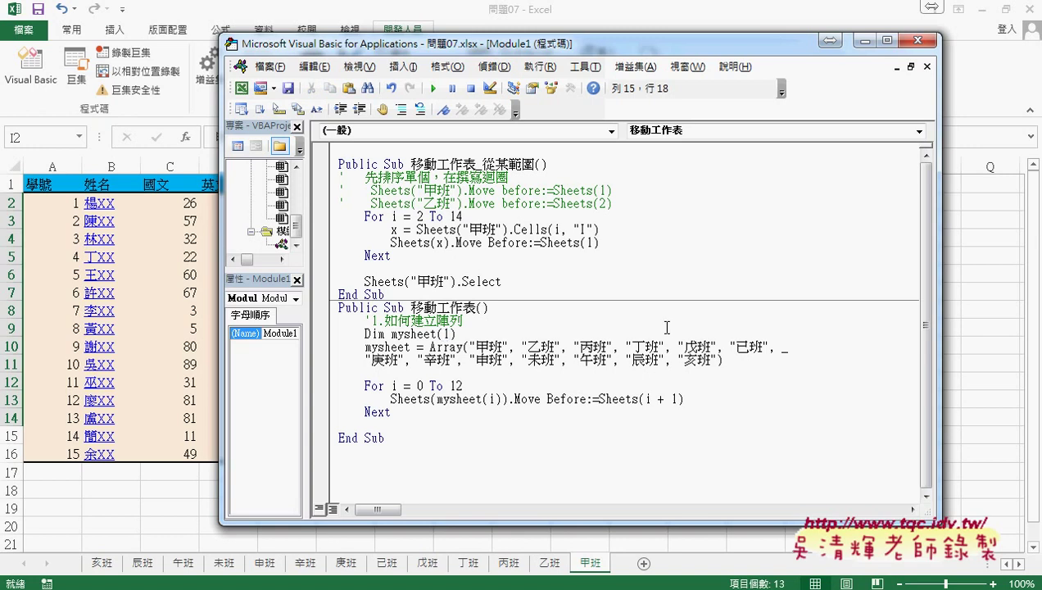
key(BackSpace)
- Highlight the For loop's start value 0 and the index i in mysheet(i)
drag(363, 385, 422, 385)
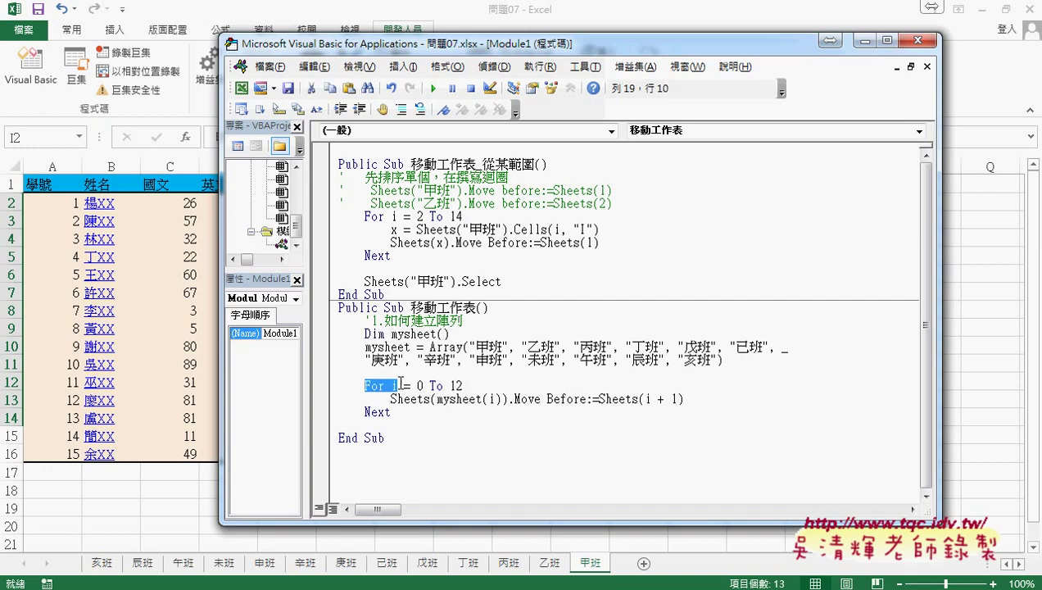
click(425, 383)
click(493, 341)
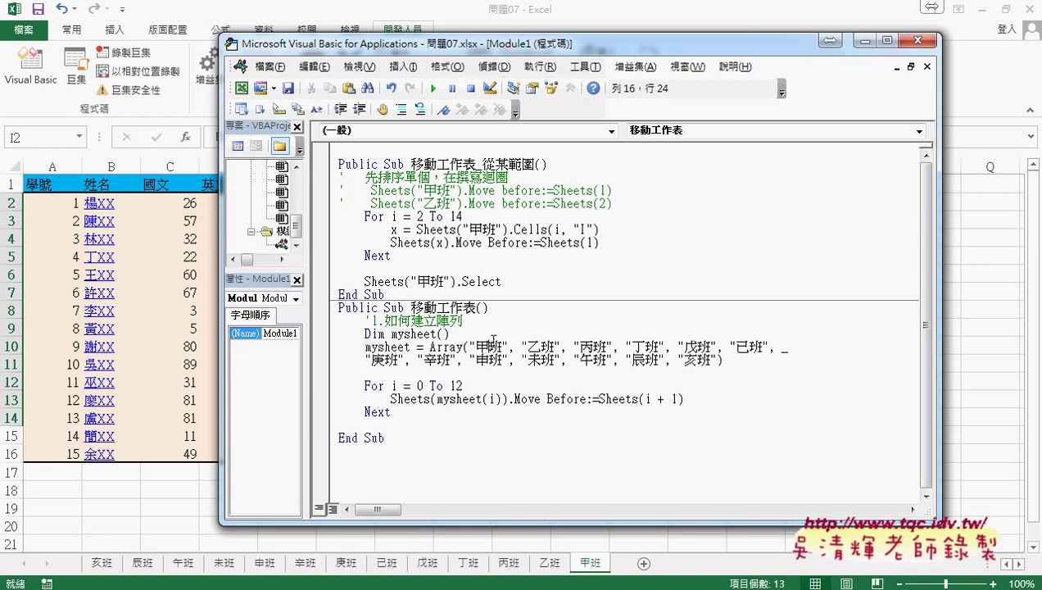
double_click(420, 385)
double_click(492, 399)
- Step with F8 past the Array assignment to pause at For i = 0 To 12, selecting mysheet
key(F8)
key(F8)
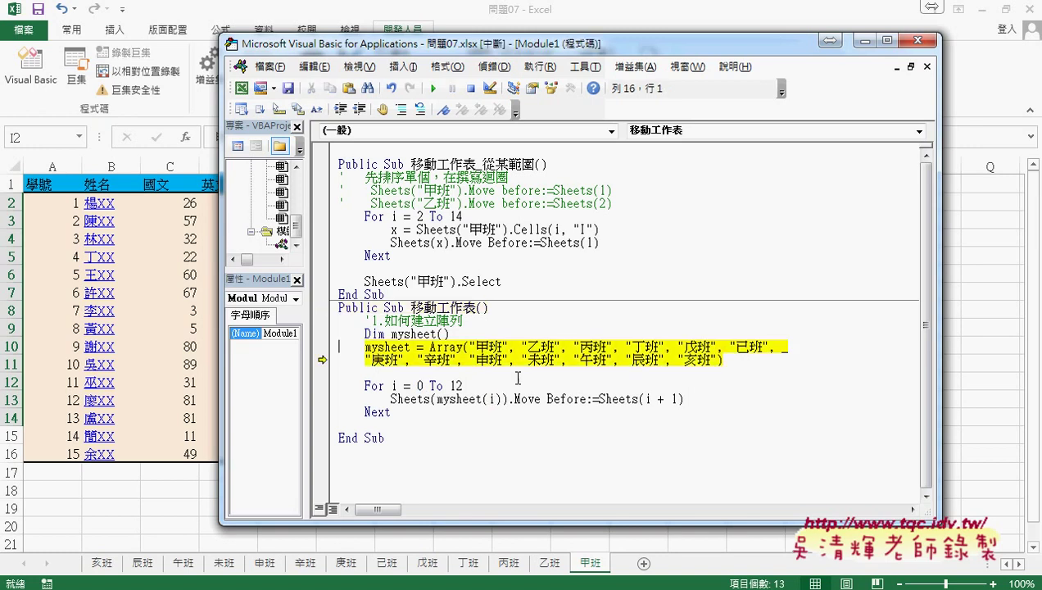
key(F8)
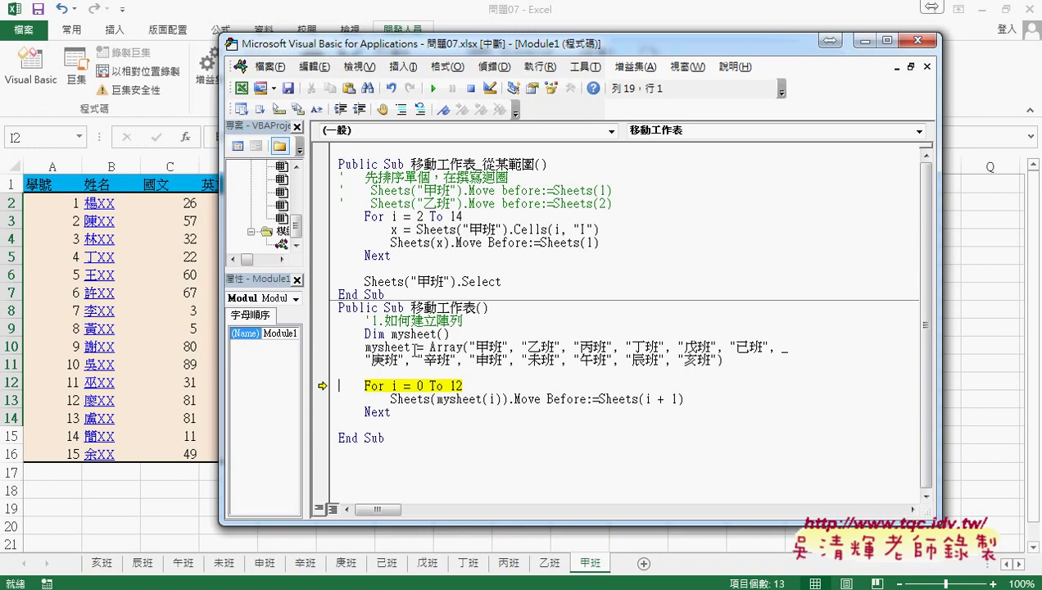
drag(364, 347, 412, 348)
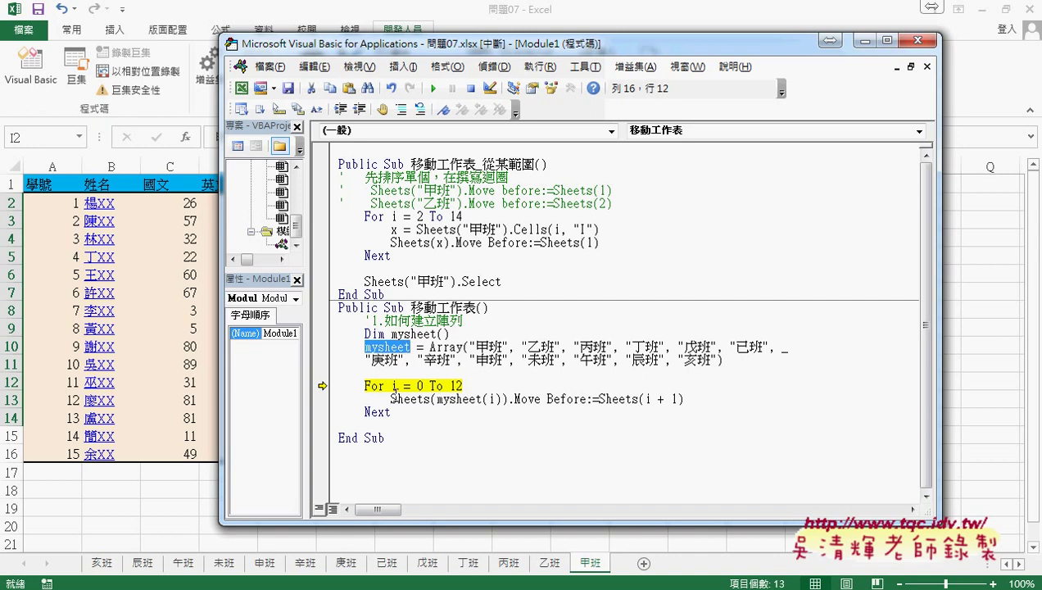
- Add a watch on mysheet through 新增監看式 and confirm with 確定
right_click(390, 351)
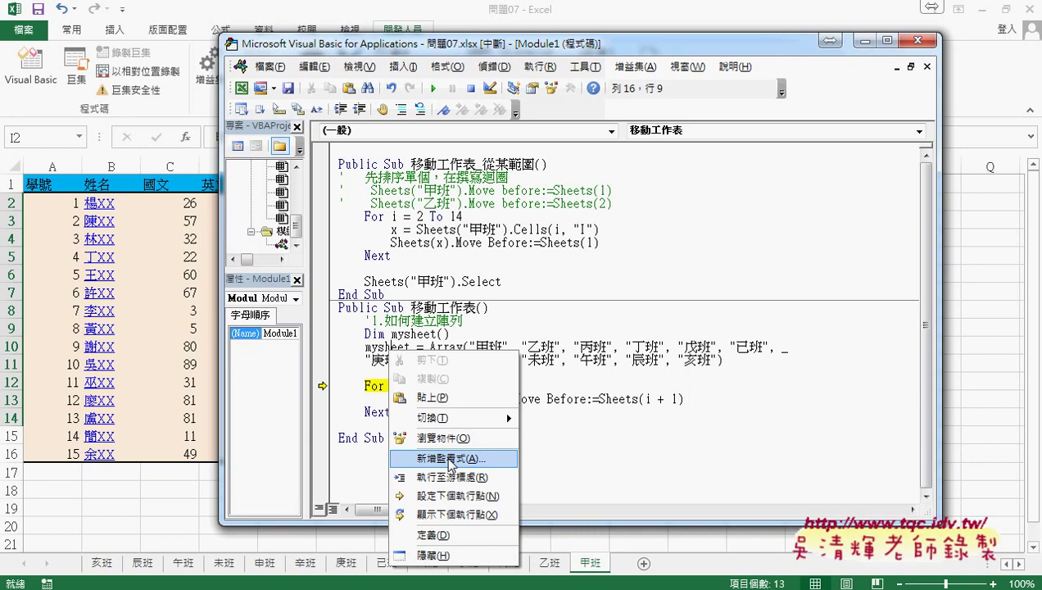
click(452, 460)
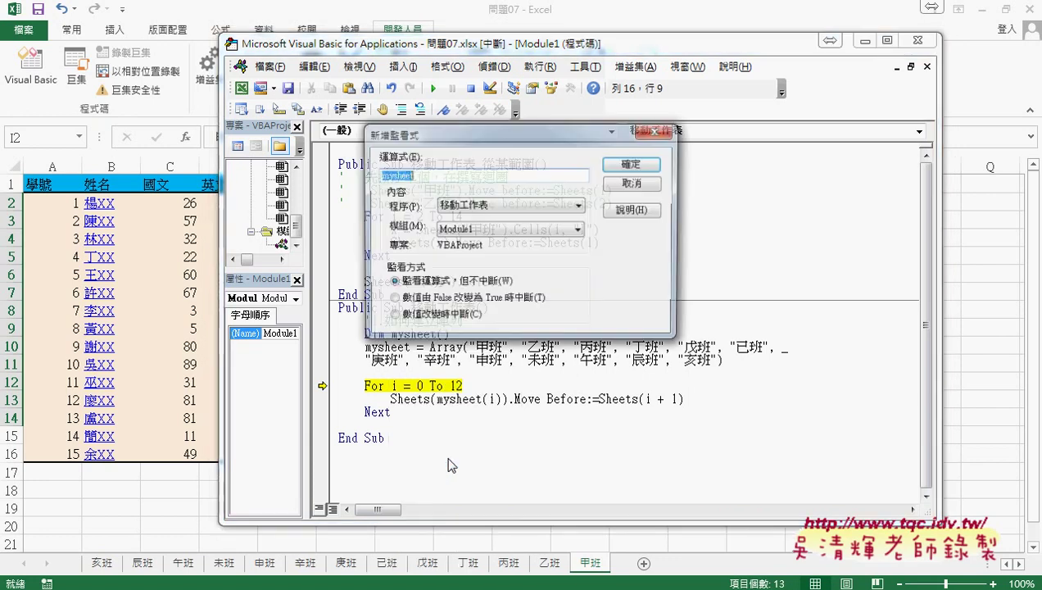
click(655, 167)
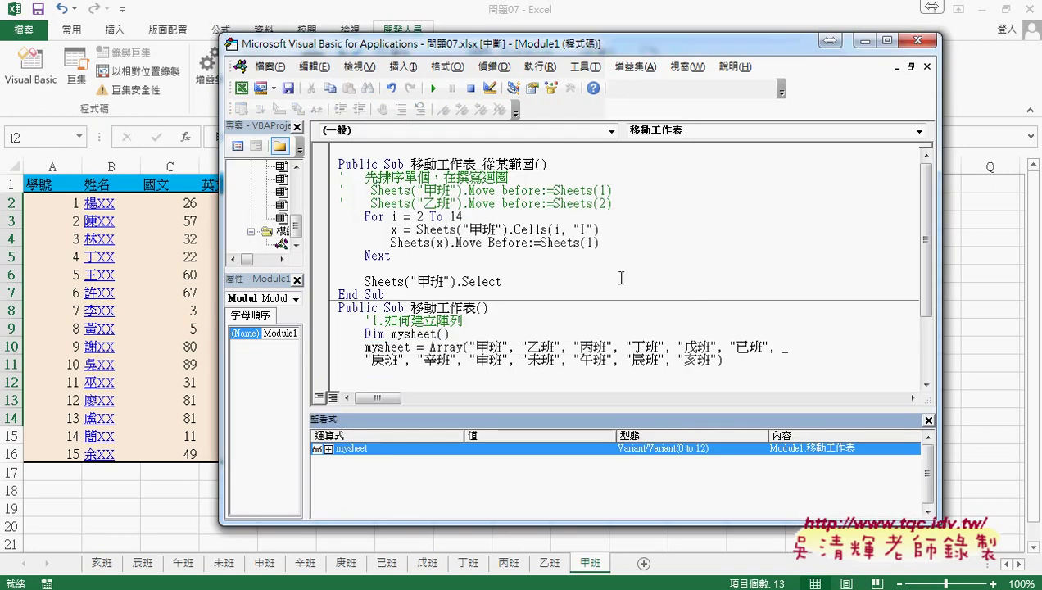
- Enlarge the Watch window and expand mysheet to check elements such as 甲班 and 乙班
drag(612, 409, 616, 269)
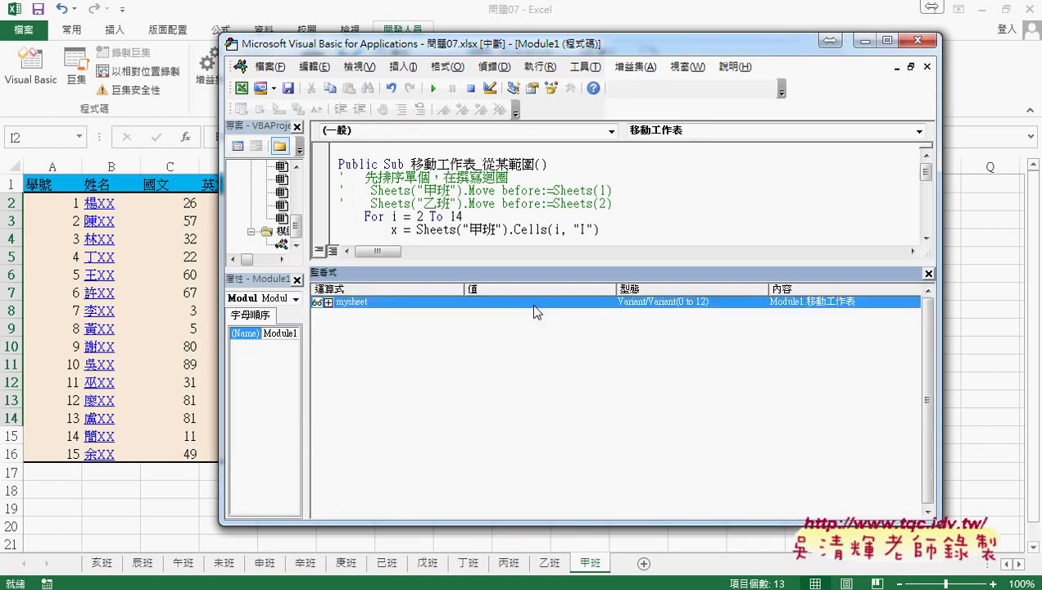
click(328, 302)
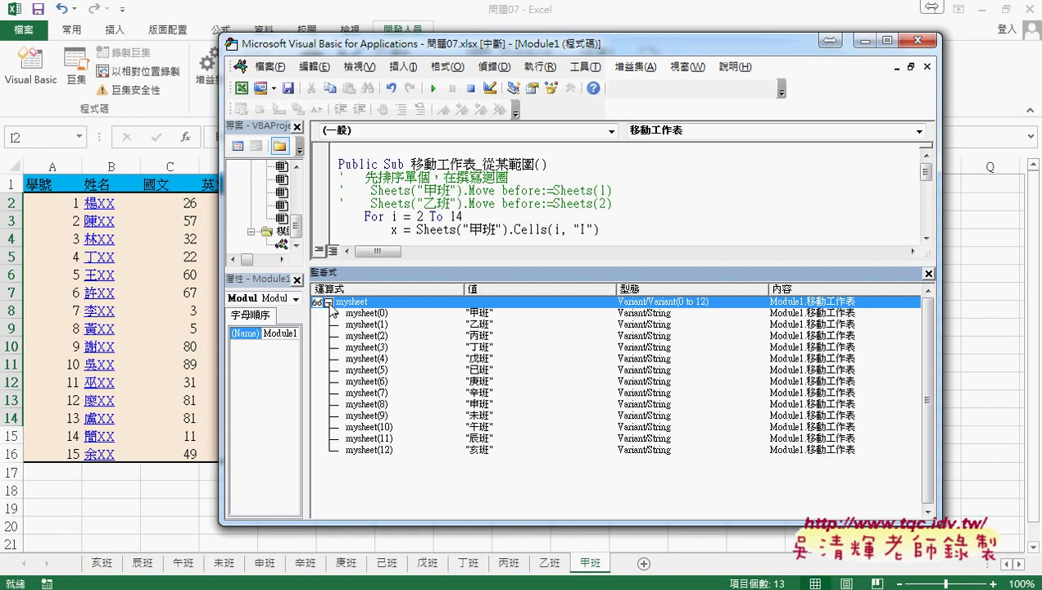
click(483, 314)
click(484, 324)
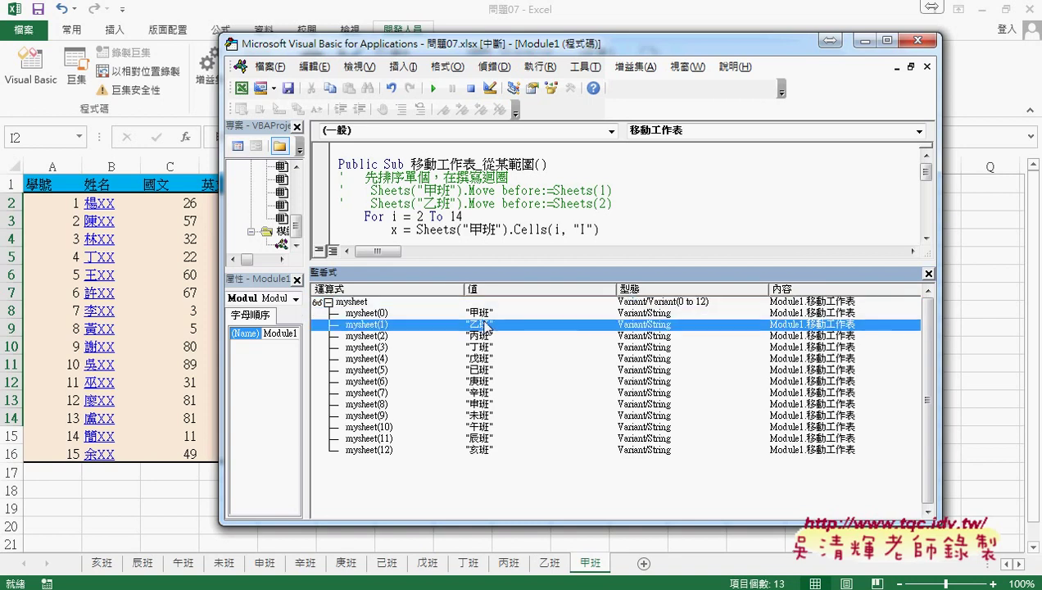
click(356, 313)
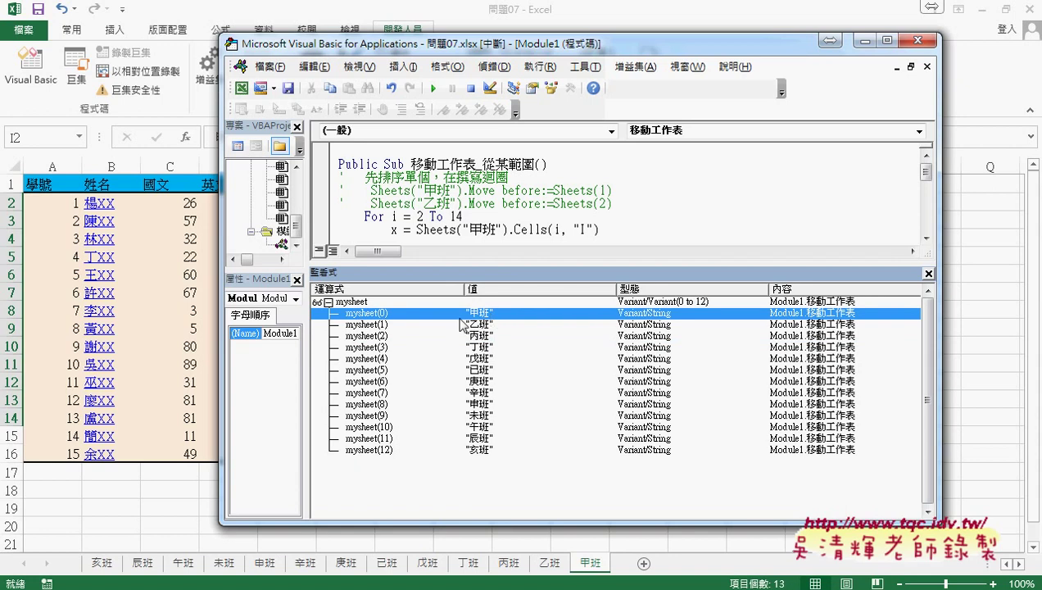
click(371, 327)
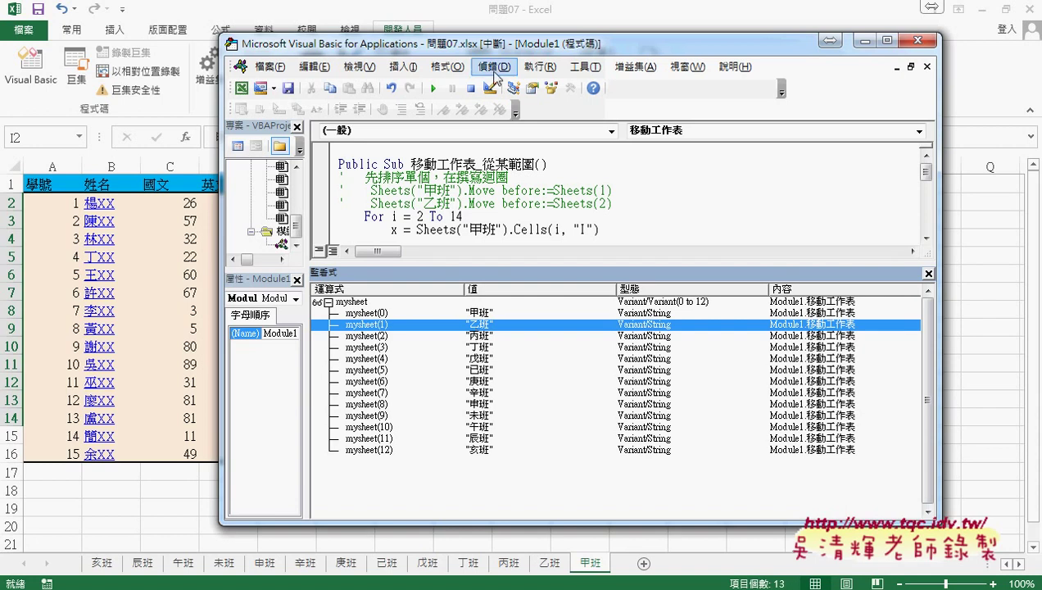
- Compare the array against the 清單 list on the sheet, then close the Watch window
mouse_move(507, 47)
mouse_down()
mouse_move(903, 152)
mouse_move(905, 143)
mouse_up()
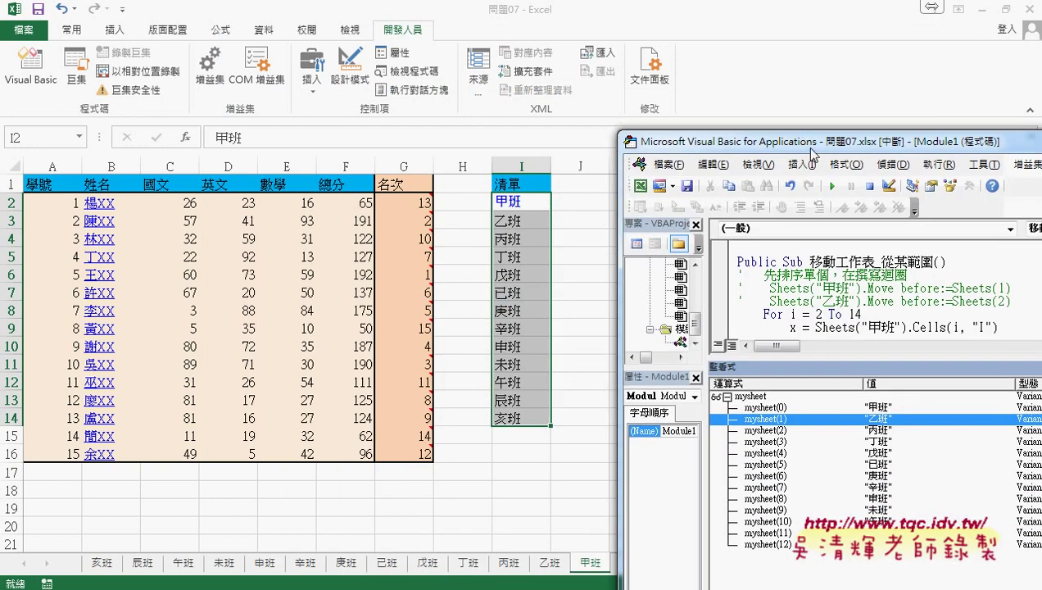
drag(805, 134, 295, 37)
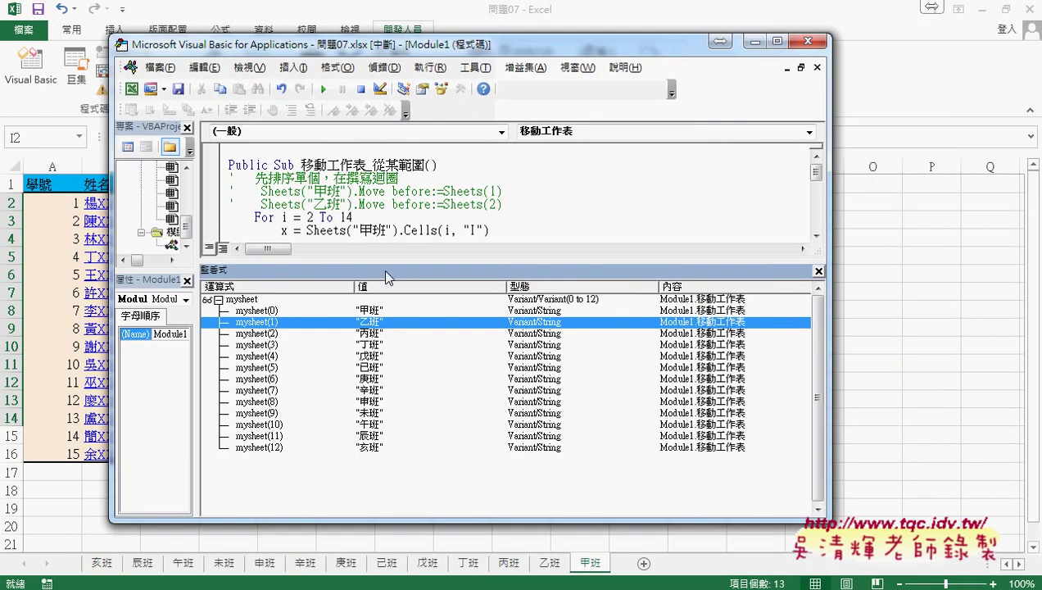
click(818, 271)
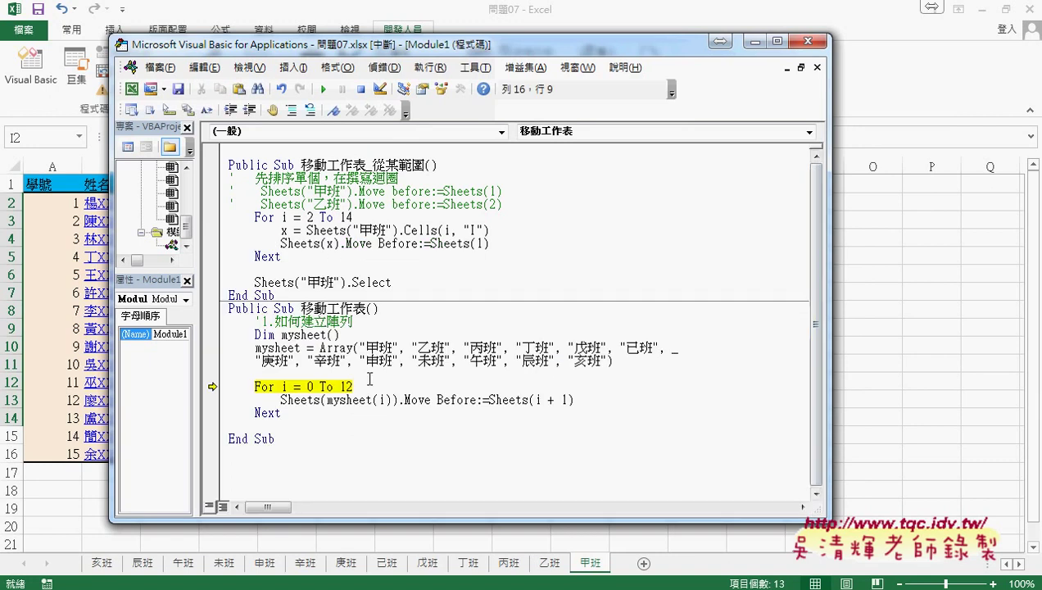
- Highlight the loop start 0 and the i + 1 in the array macro's Sheets(i + 1)
double_click(310, 386)
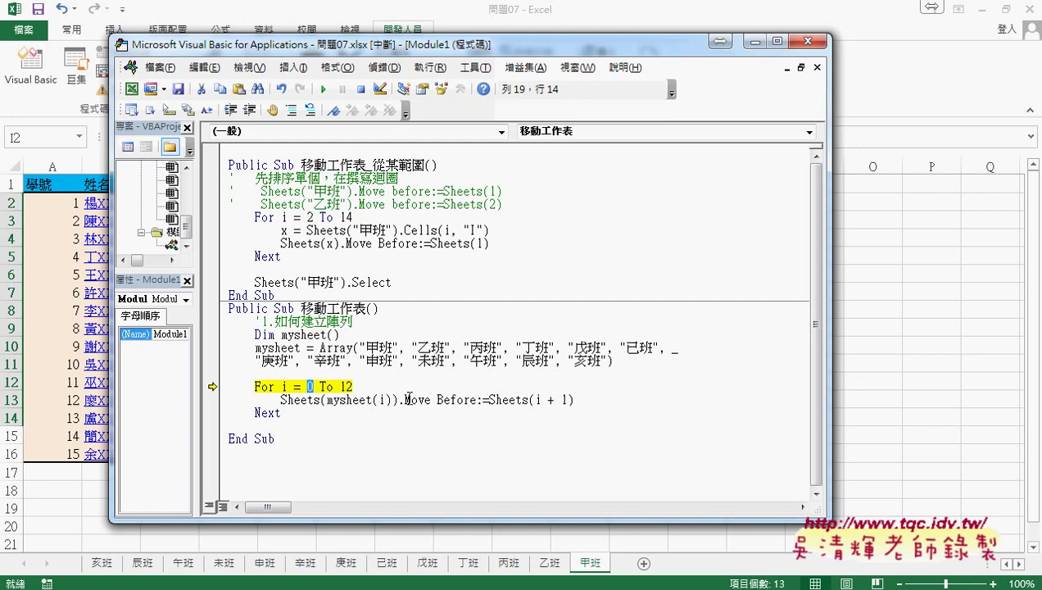
click(539, 400)
double_click(538, 400)
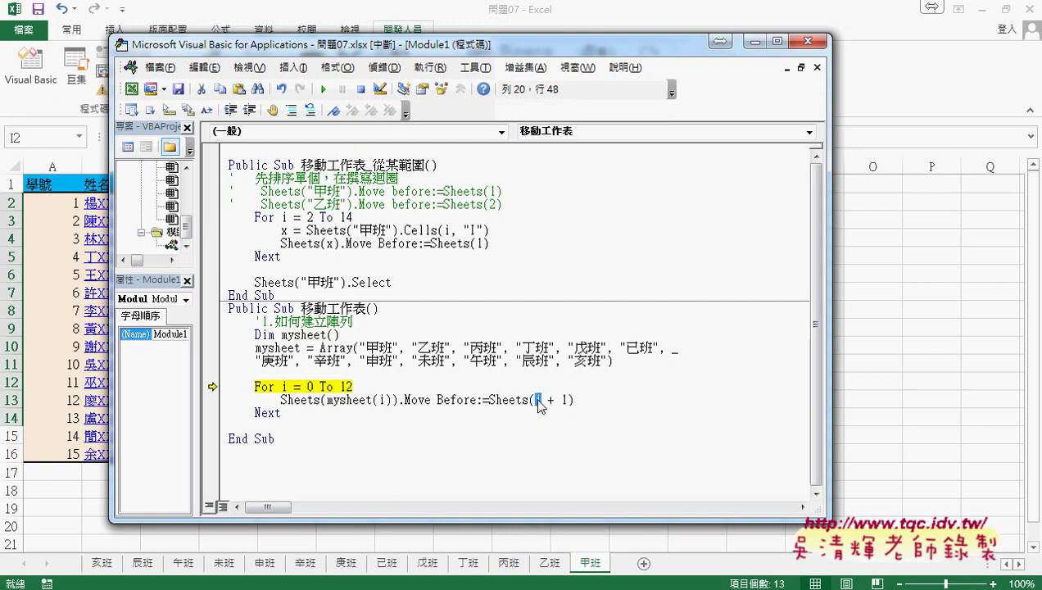
drag(568, 400, 549, 400)
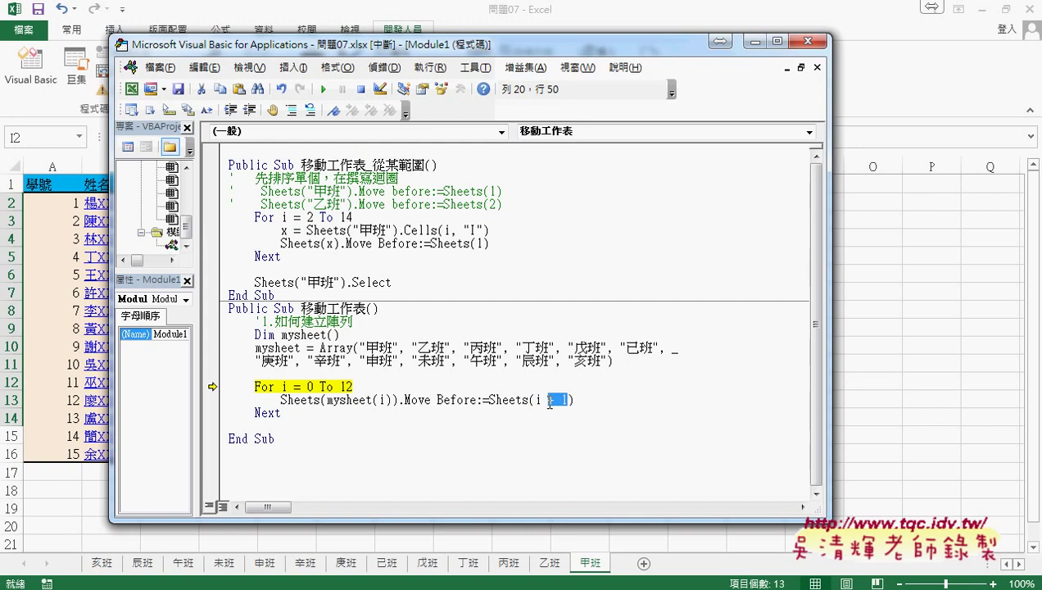
- Replace the 1 in the earlier macro's Sheets(1) with i-1
click(483, 244)
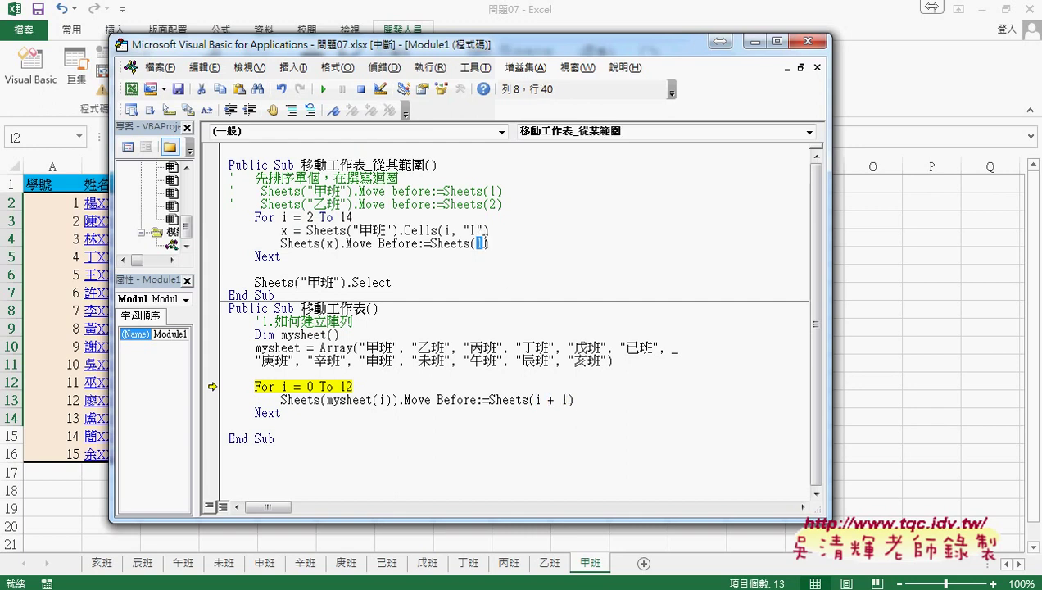
drag(477, 244, 485, 244)
text(i-)
text(1)
double_click(536, 400)
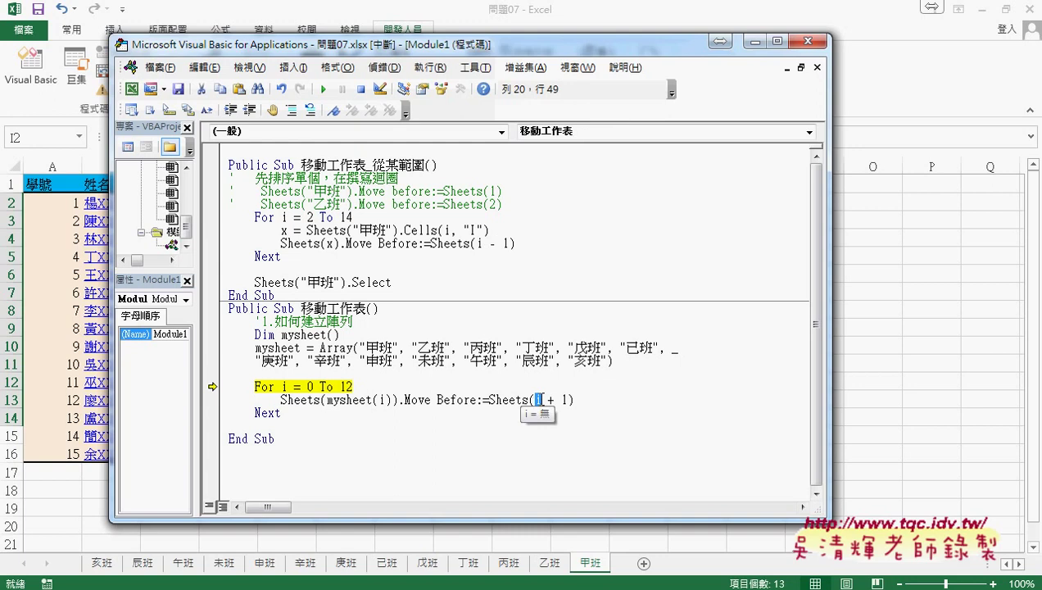
- Step through the loop with F8 so 甲班 and 乙班 move into the first positions
key(F8)
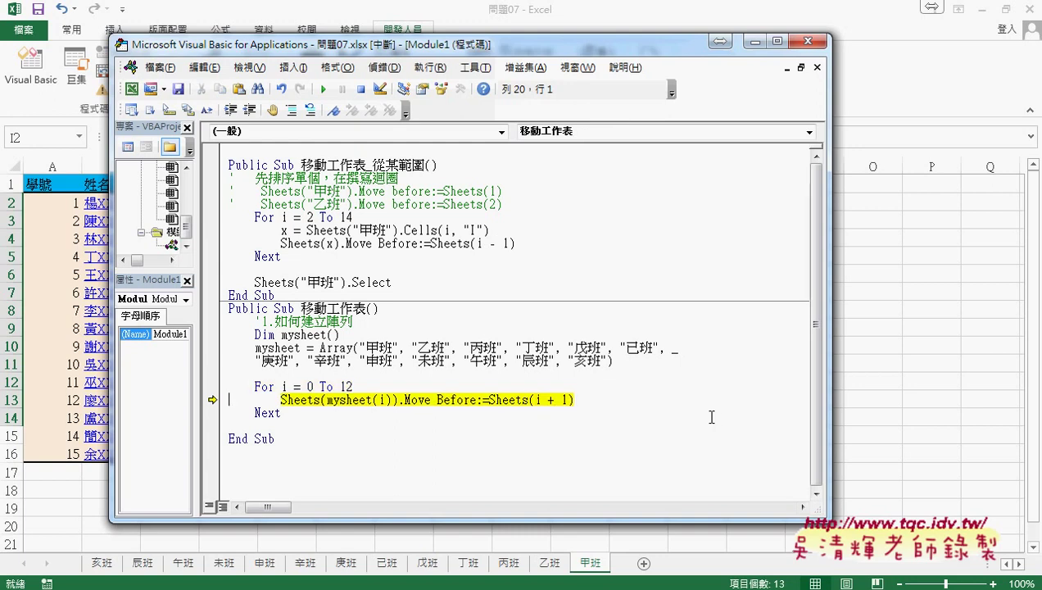
key(F8)
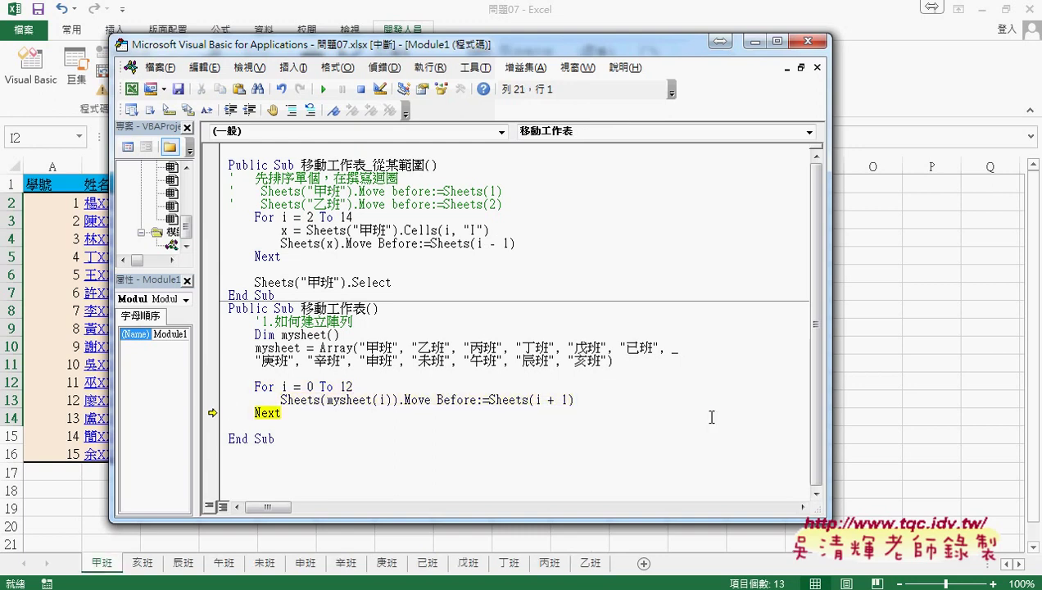
key(F8)
key(F8)
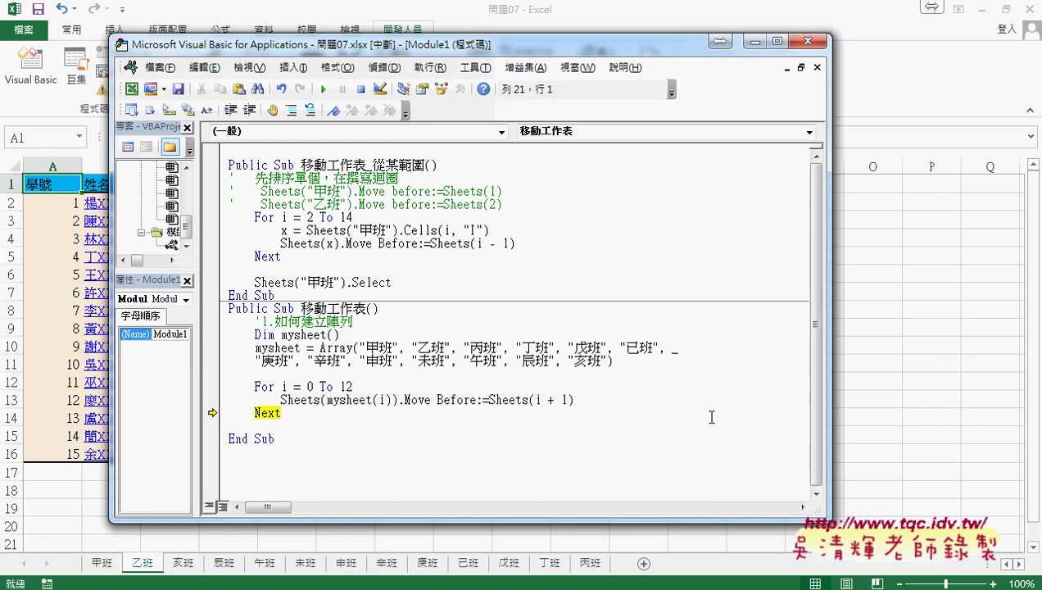
key(F8)
- Finish the macro so tabs read 甲班 to 亥班, then return to the code notes
key(F8)
key(F8)
key(F8)
key(F8)
key(F8)
key(F8)
key(F8)
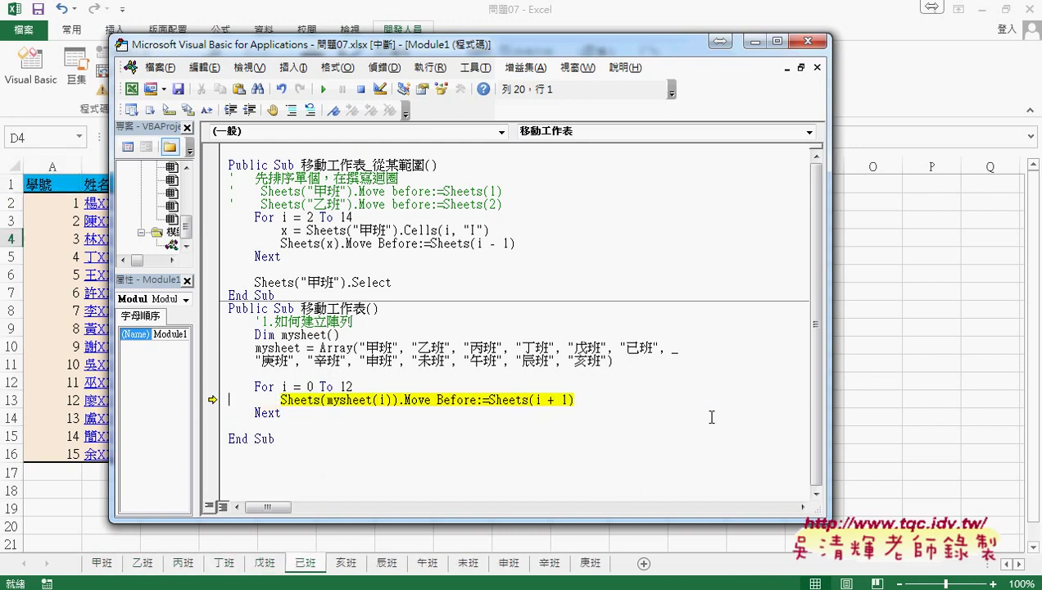
key(F8)
key(F8)
key(F8)
key(F8)
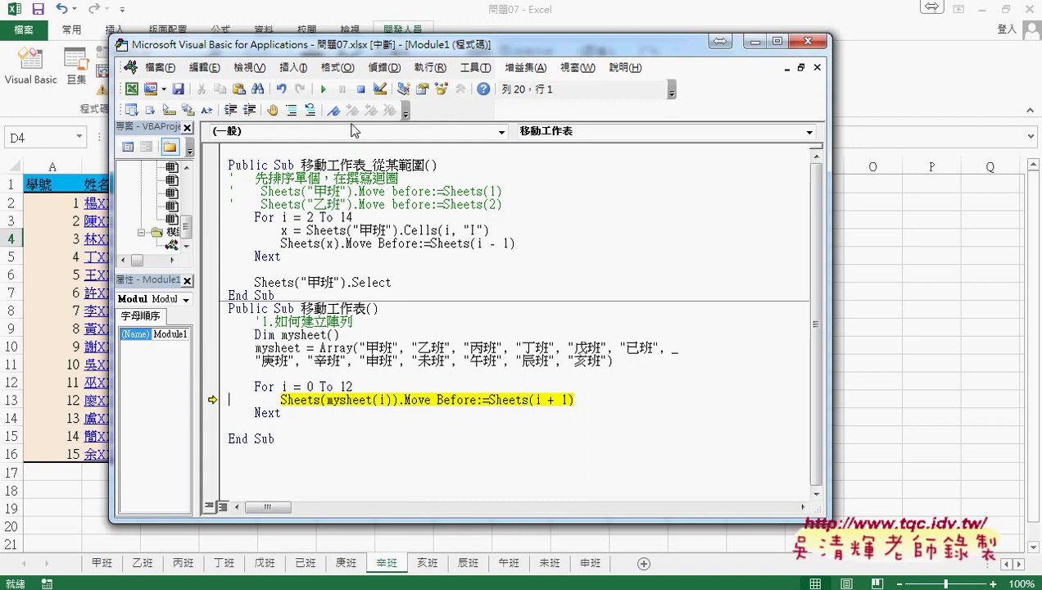
click(330, 91)
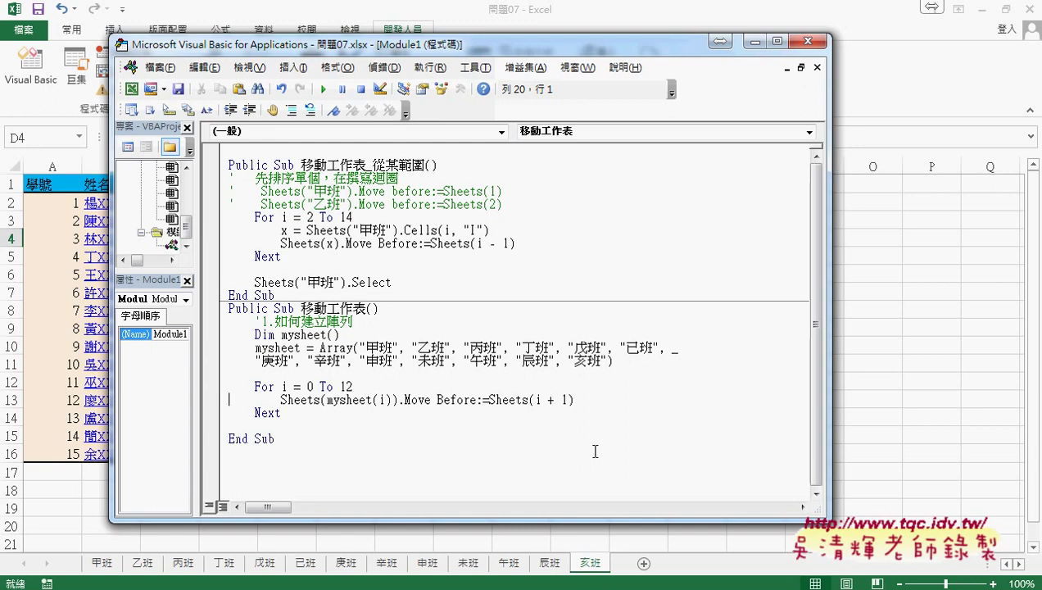
key(alt+Tab)
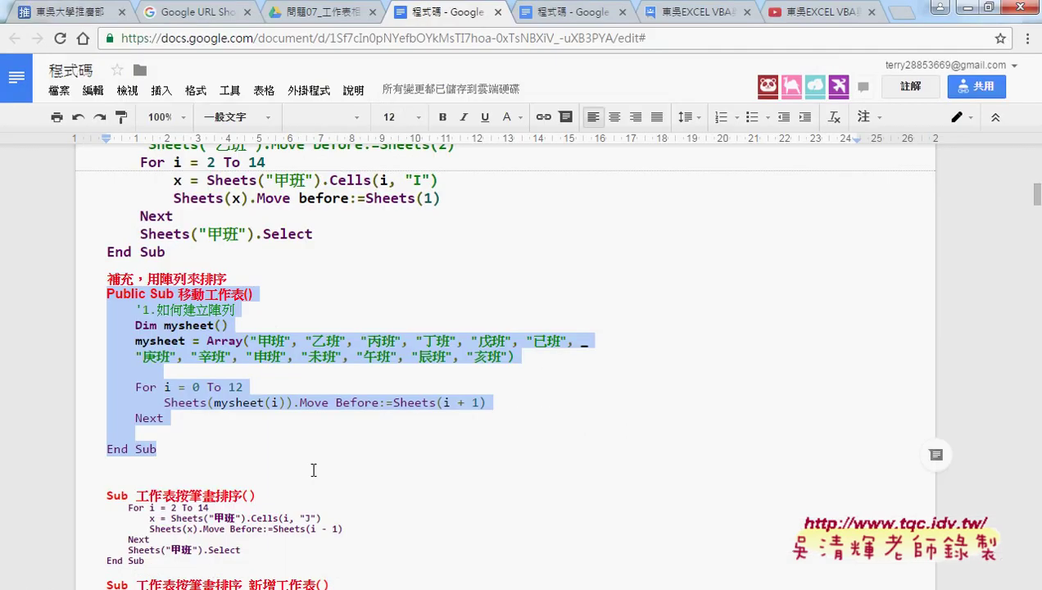
scroll(354, 404, down, 2)
scroll(448, 399, down, 2)
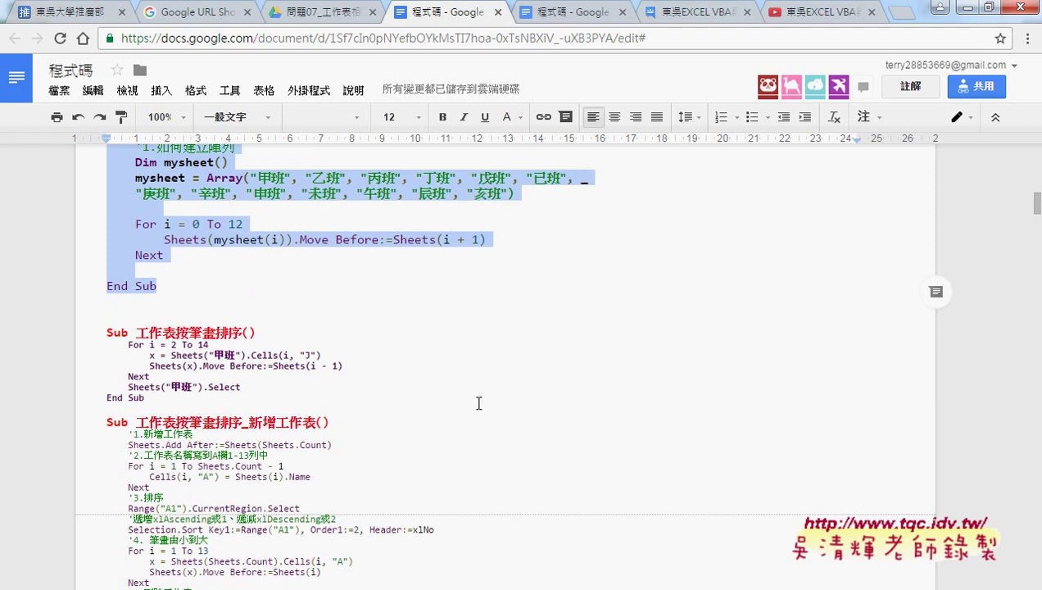
mouse_move(274, 589)
click(275, 589)
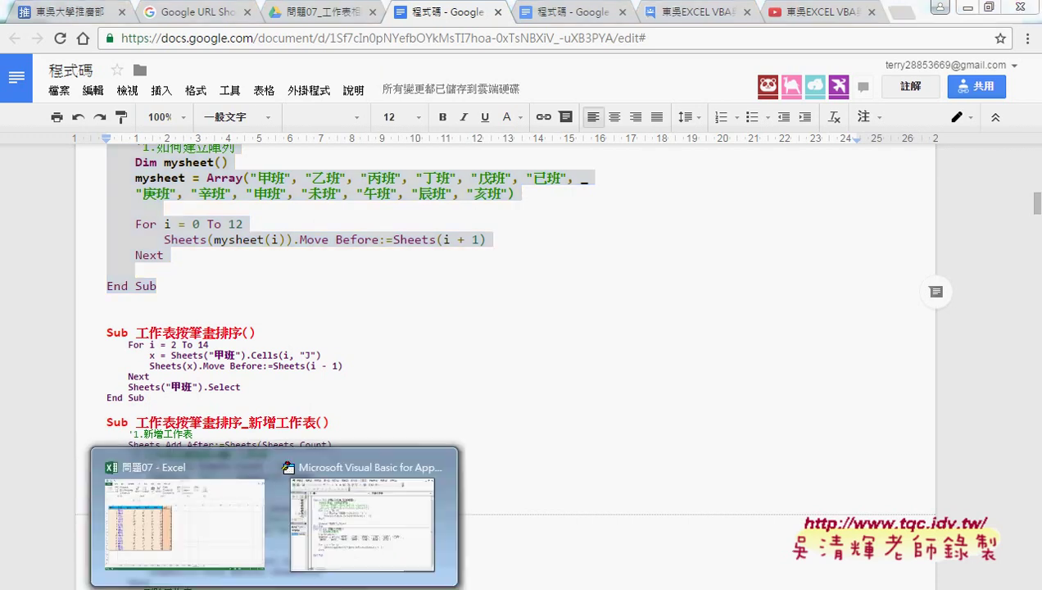
- Bring Excel back on the 甲班 sheet, select the 清單 header I1 and show the 資料 tab
click(245, 555)
click(113, 564)
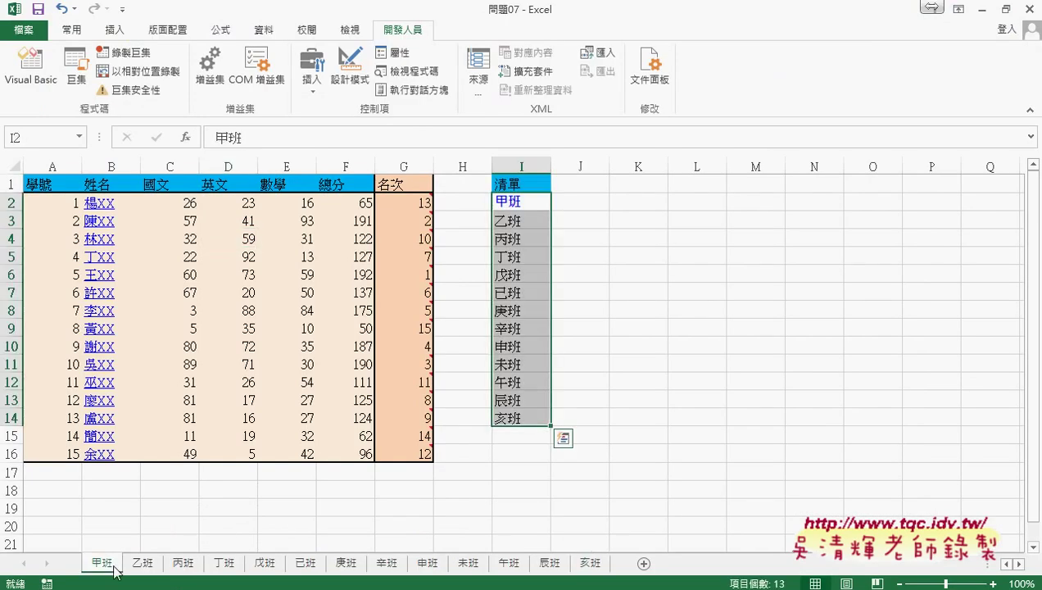
drag(523, 202, 520, 420)
click(510, 181)
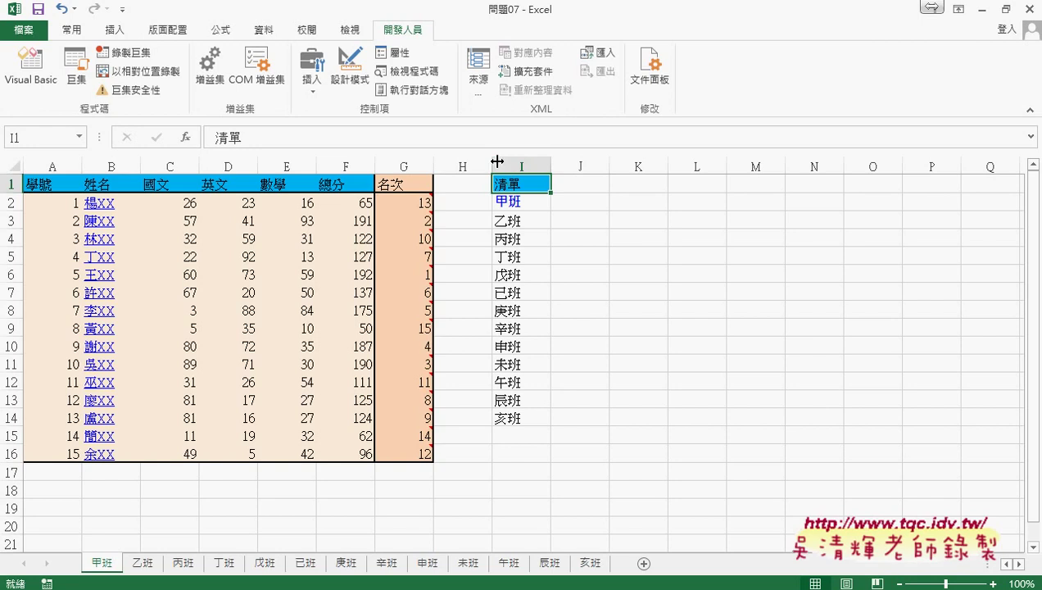
click(272, 37)
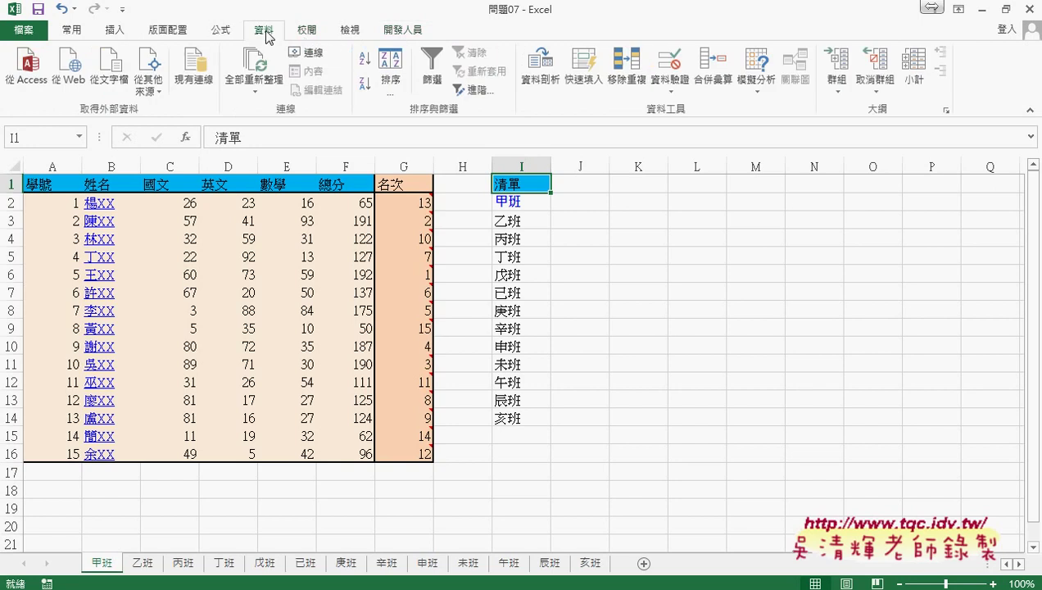
- Sort the 清單 column by cell values A to Z with a header row, then select I2:I14
click(392, 78)
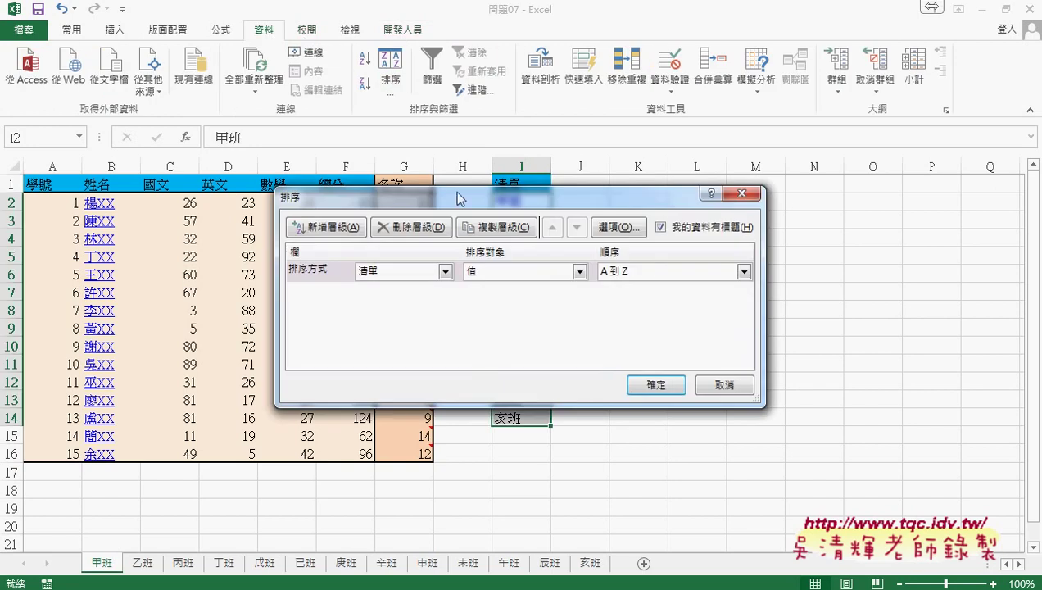
mouse_move(458, 196)
mouse_down()
mouse_move(785, 200)
mouse_move(761, 147)
mouse_up()
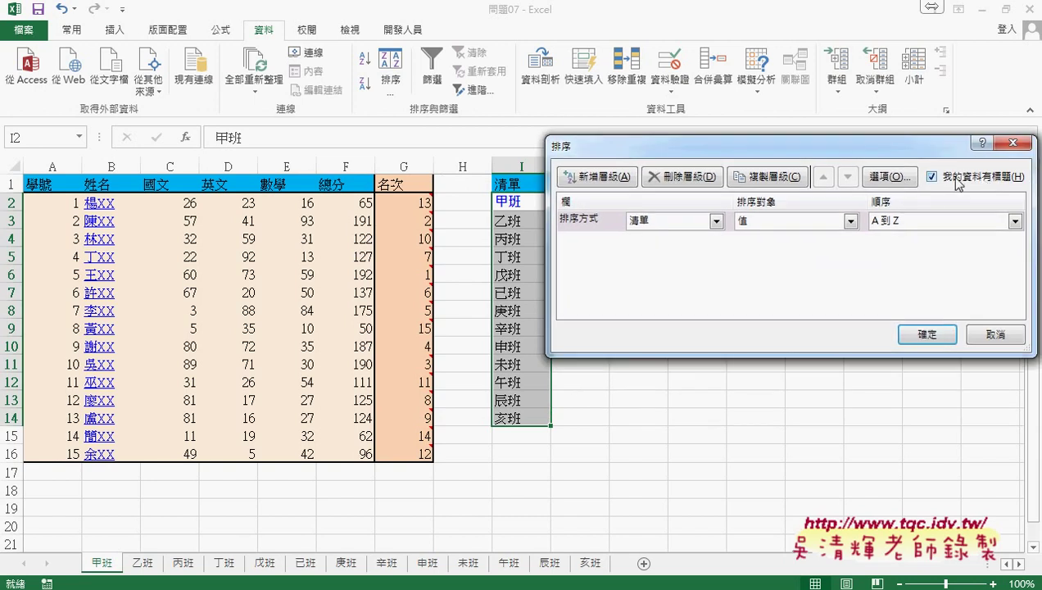
click(931, 176)
click(931, 176)
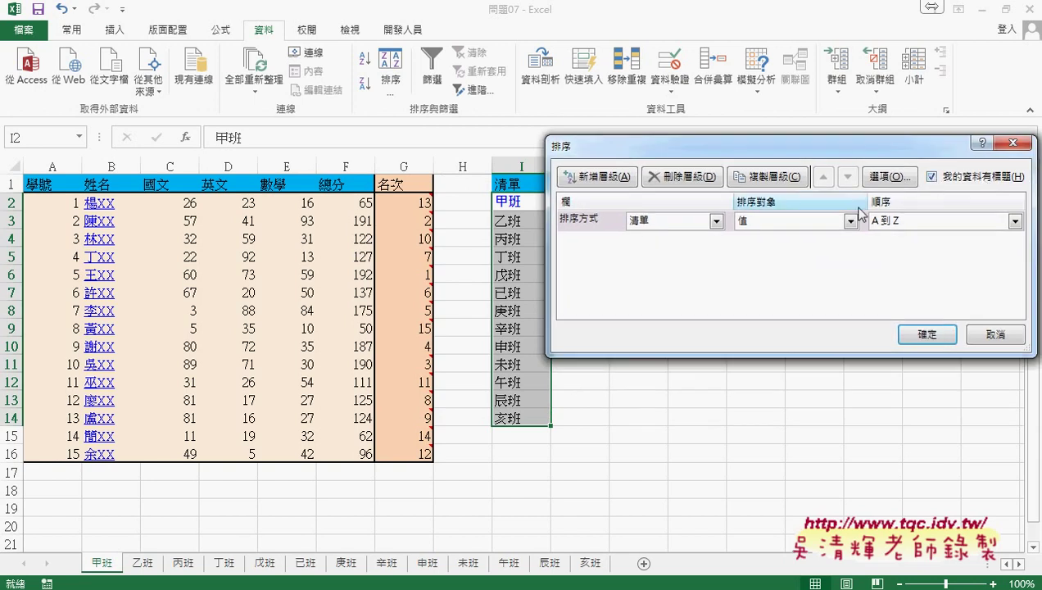
click(673, 223)
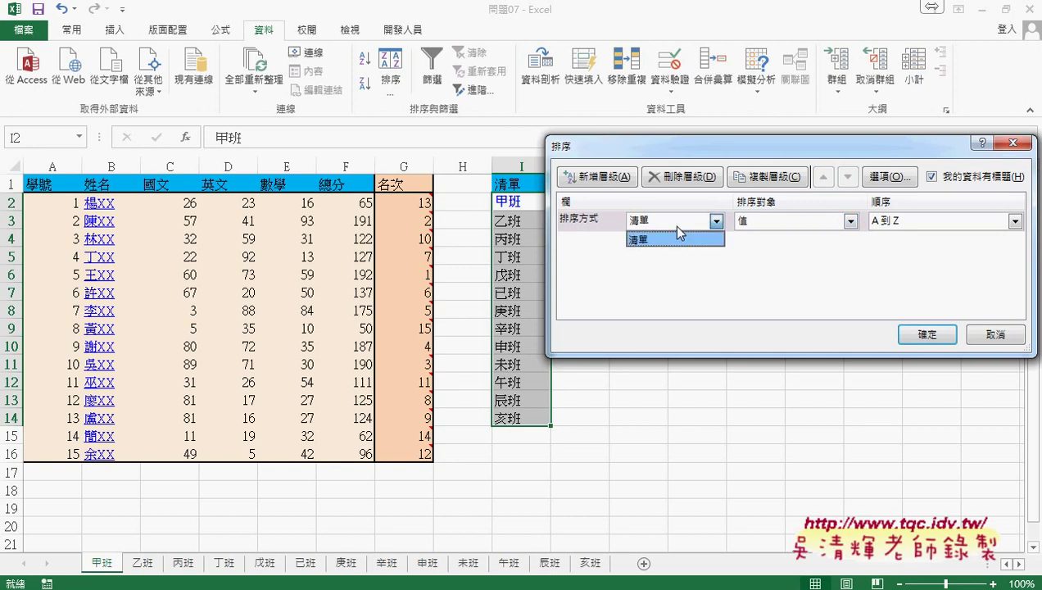
click(793, 222)
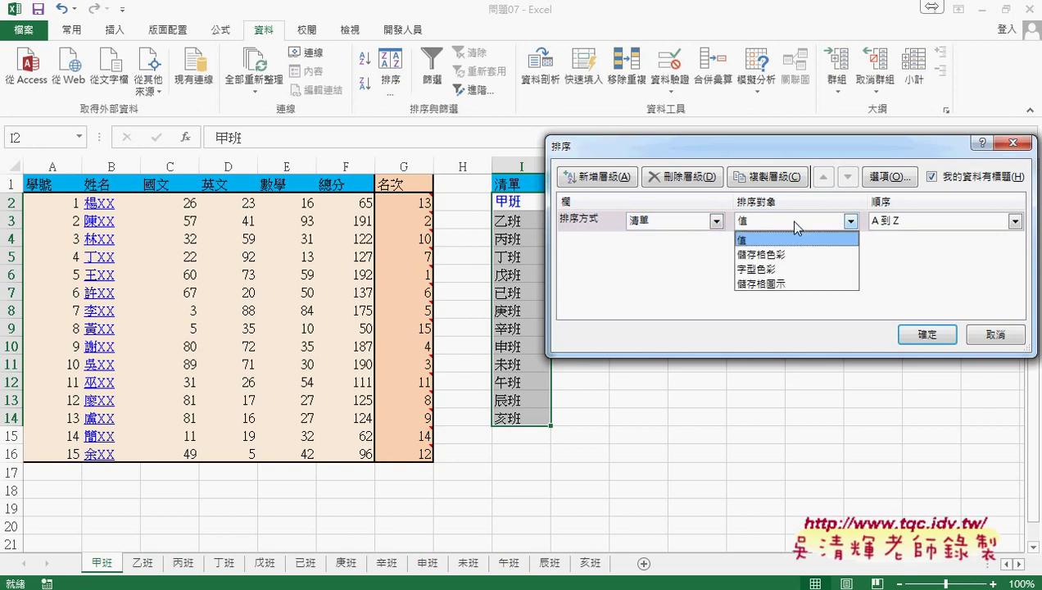
click(789, 219)
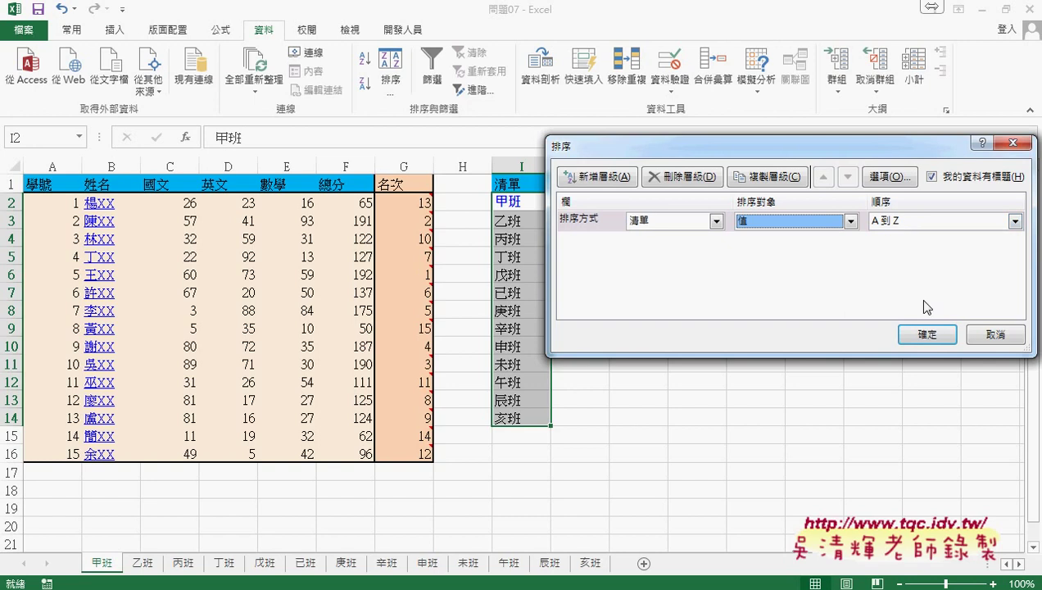
click(924, 337)
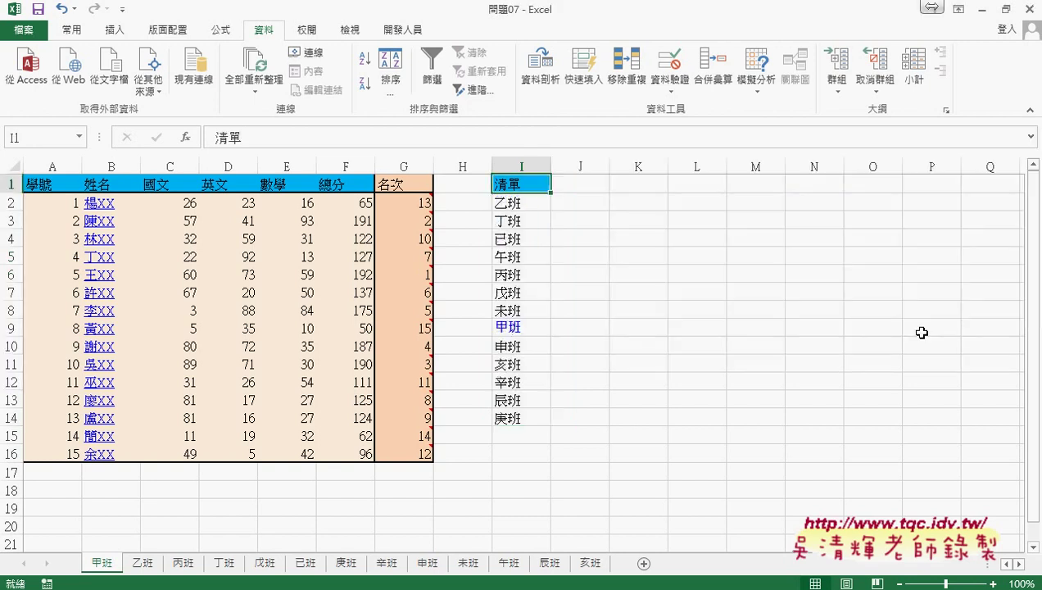
click(511, 205)
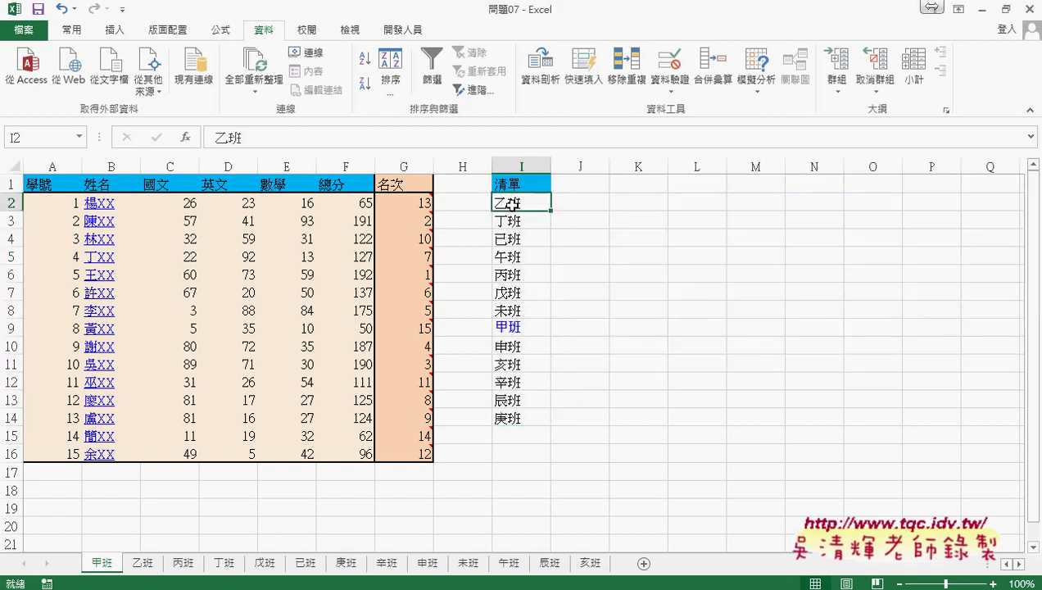
drag(511, 205, 512, 422)
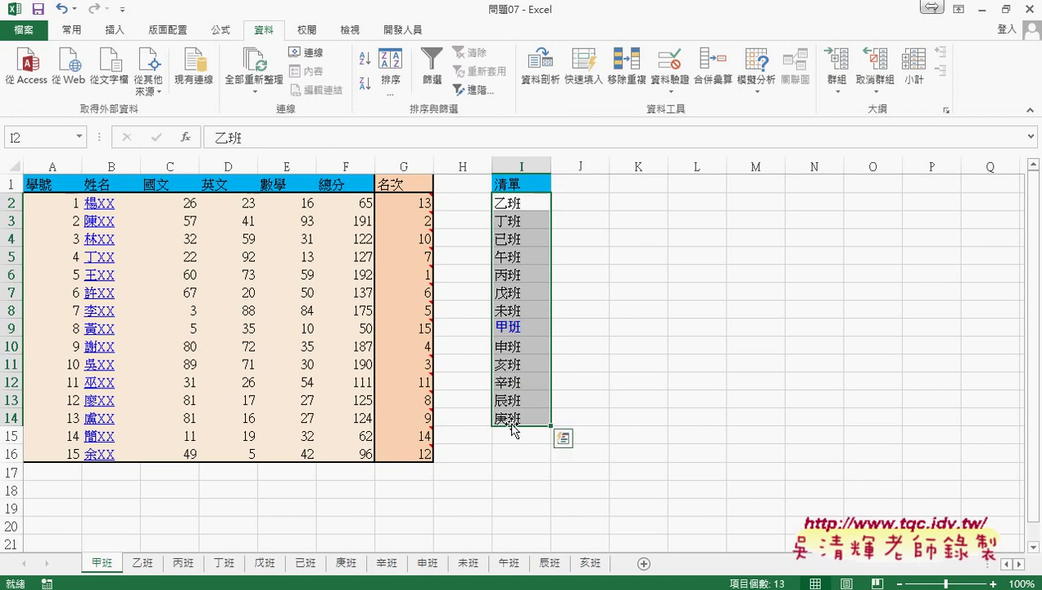